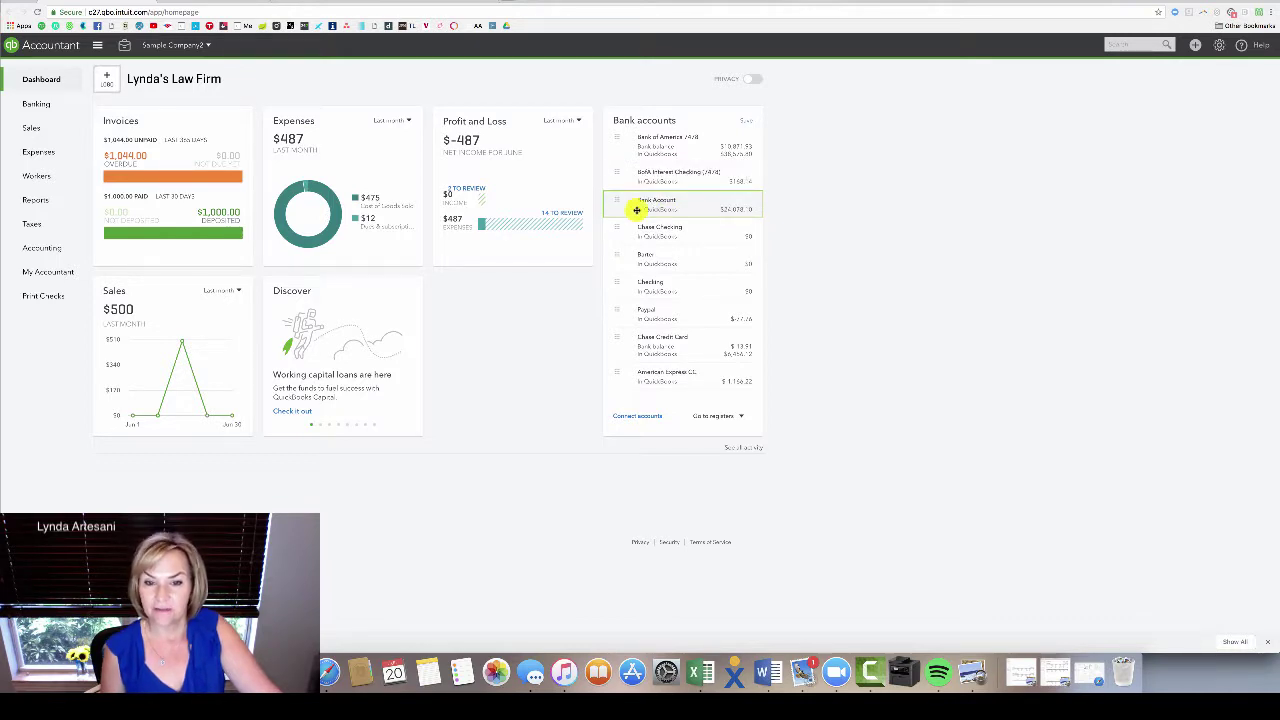
Save the dashboard's bank account list and open the Banking page showing the connected bank accounts.
{"action": "left_click", "coordinate": [747, 121]}
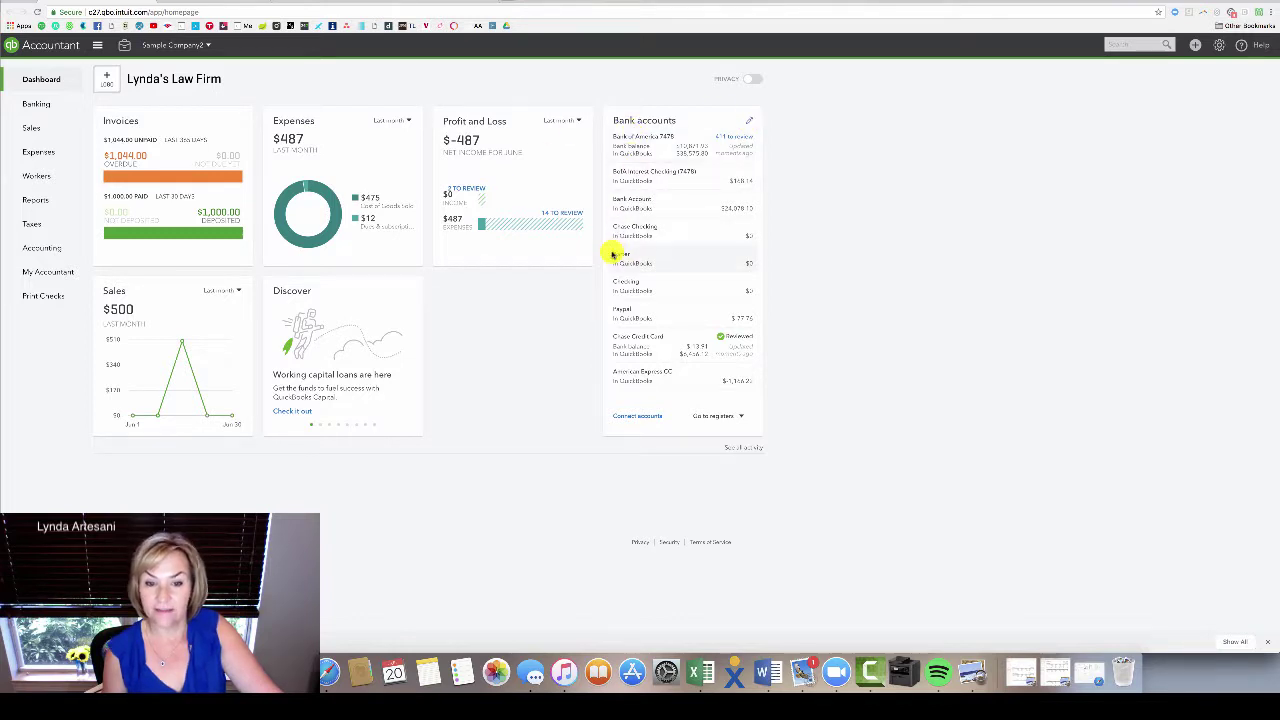
{"action": "left_click", "coordinate": [37, 107]}
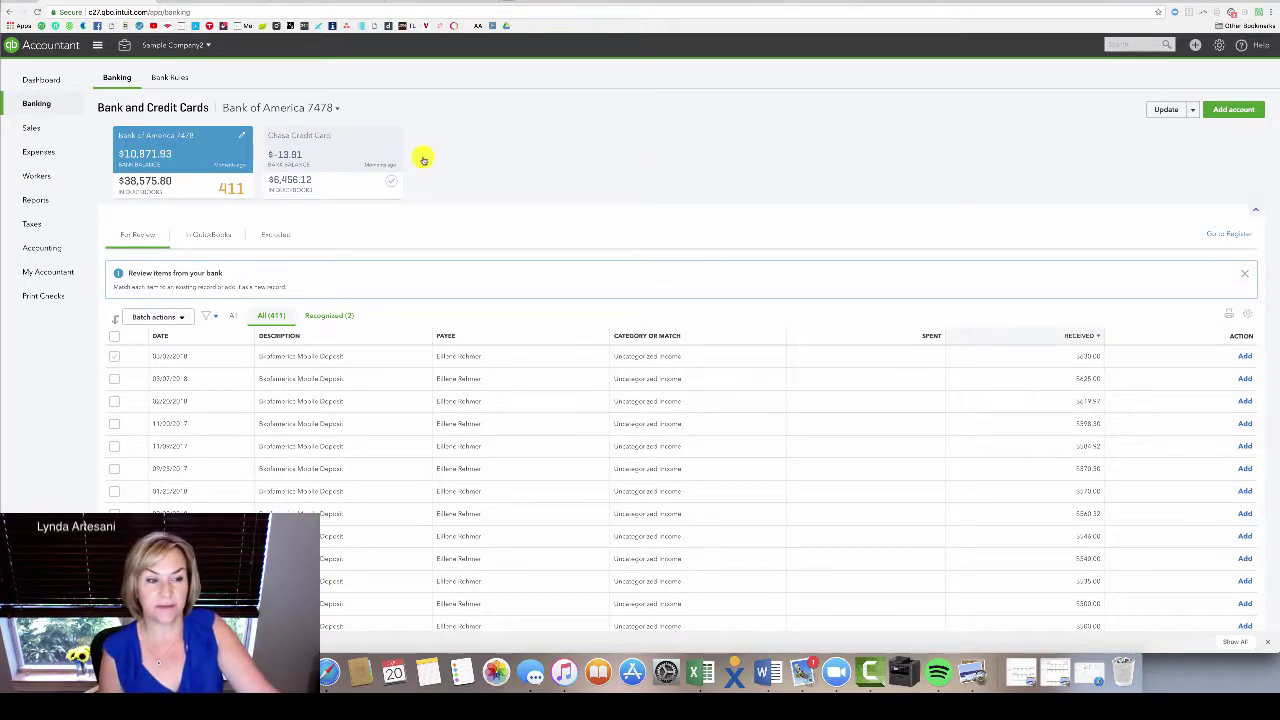
Open the chart of accounts and locate the duplicate entries, BofA Interest Checking and the bank-connected Bank of America account.
{"action": "left_click", "coordinate": [41, 248]}
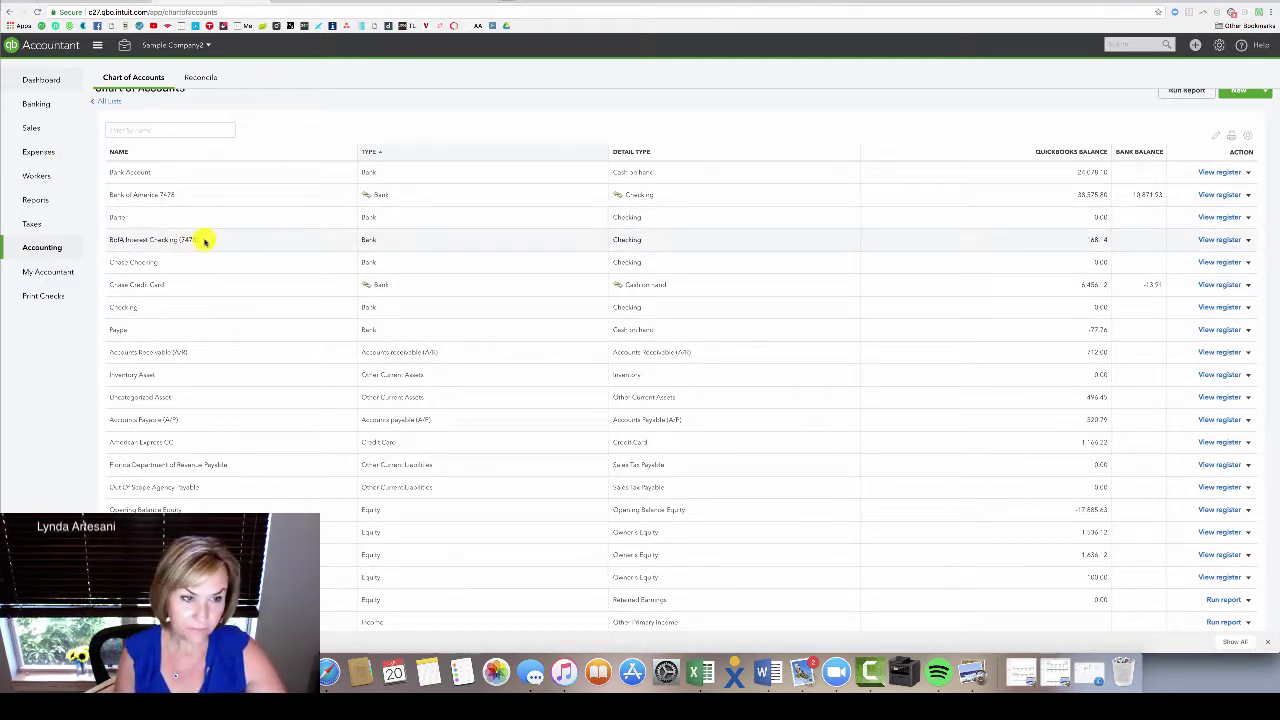
{"action": "left_click_drag", "start_coordinate": [204, 241], "coordinate": [106, 240]}
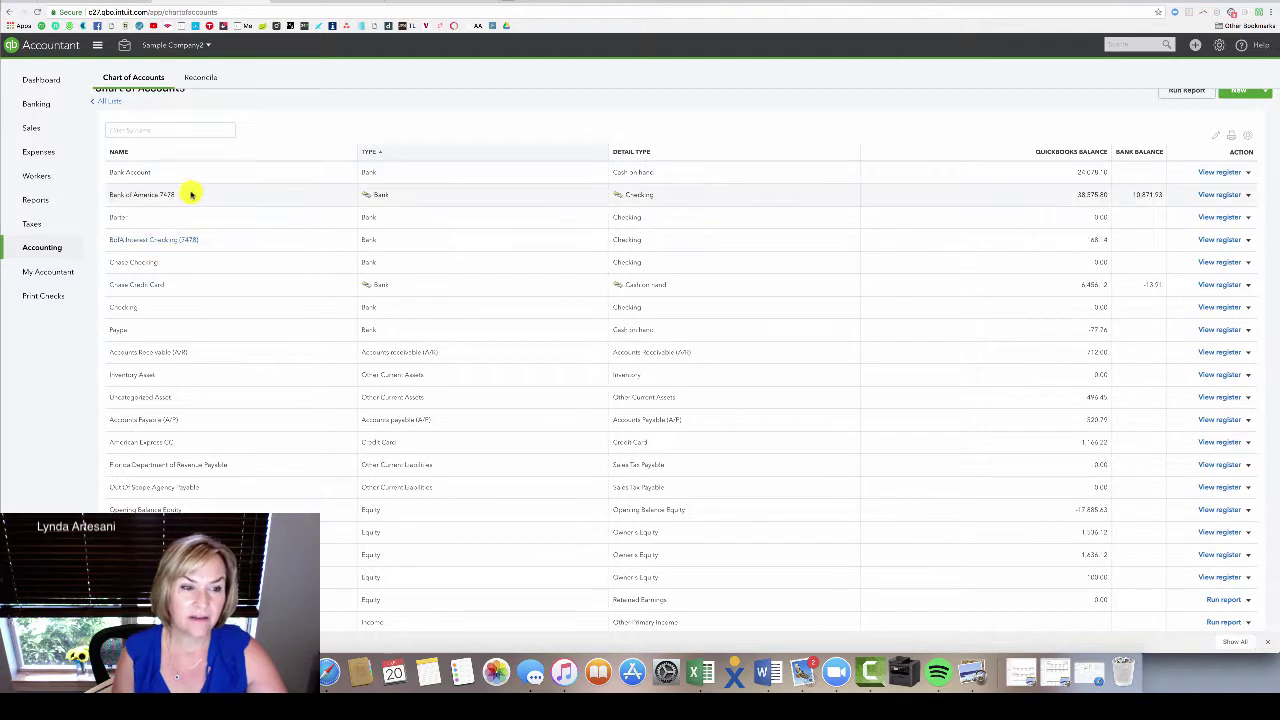
{"action": "left_click_drag", "start_coordinate": [191, 194], "coordinate": [57, 194]}
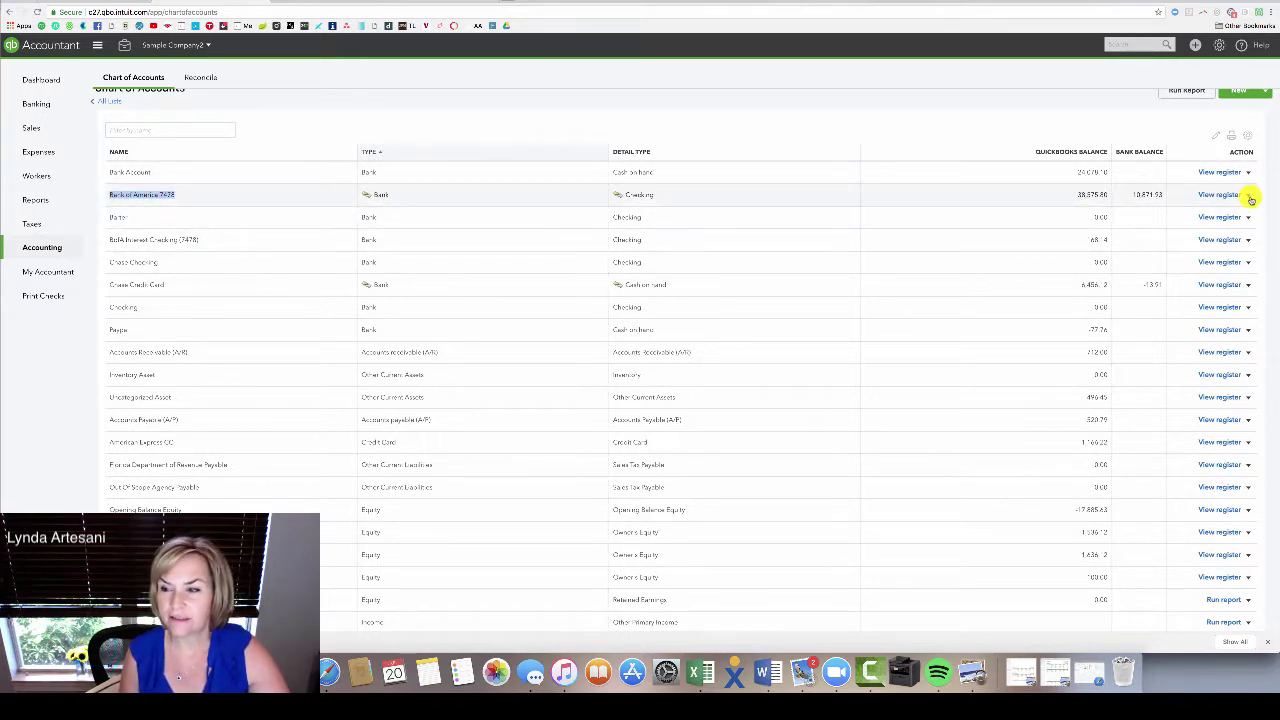
Review the registers of the connected Bank of America account and BofA Interest Checking, and return to the chart of accounts.
{"action": "left_click", "coordinate": [1217, 195]}
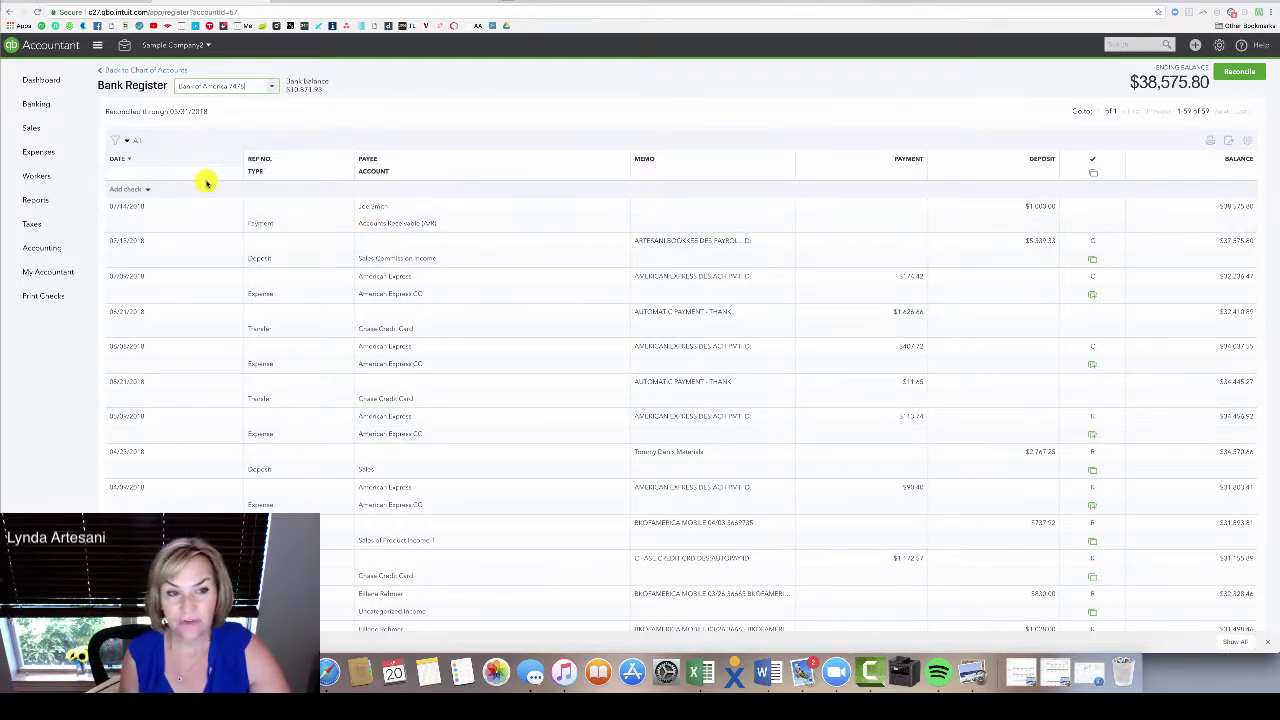
{"action": "left_click", "coordinate": [270, 88]}
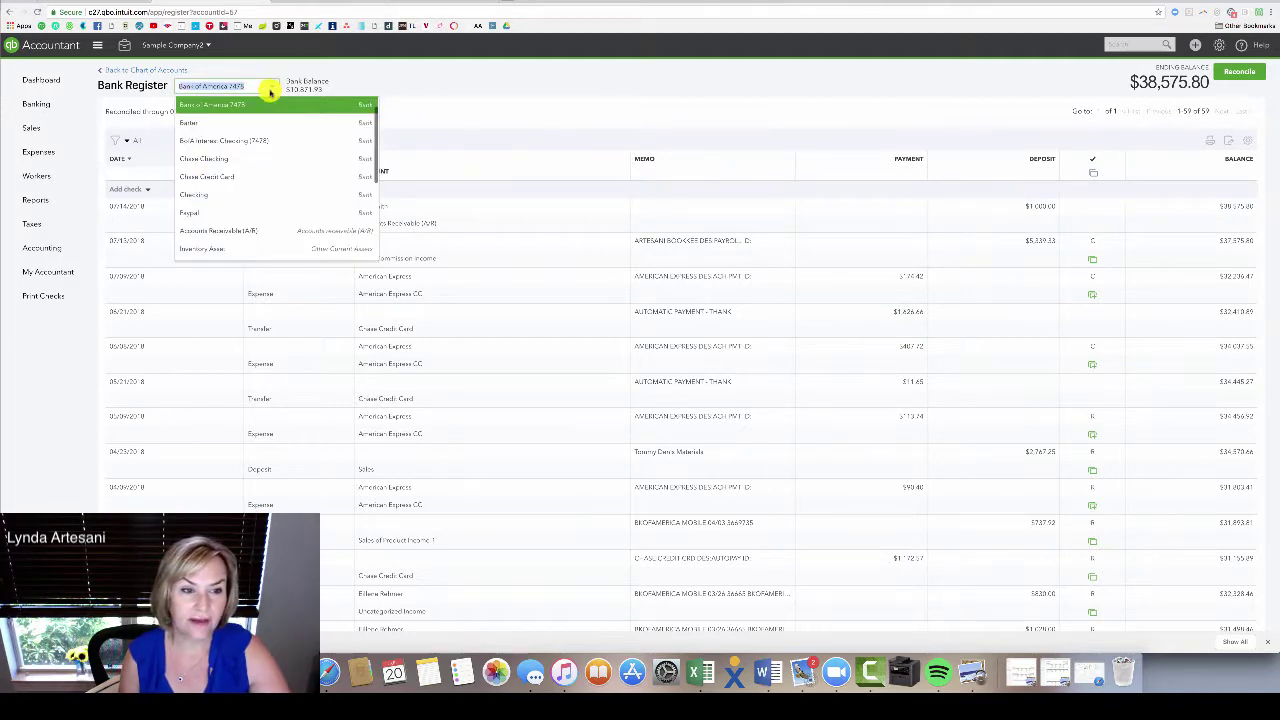
{"action": "left_click", "coordinate": [251, 138]}
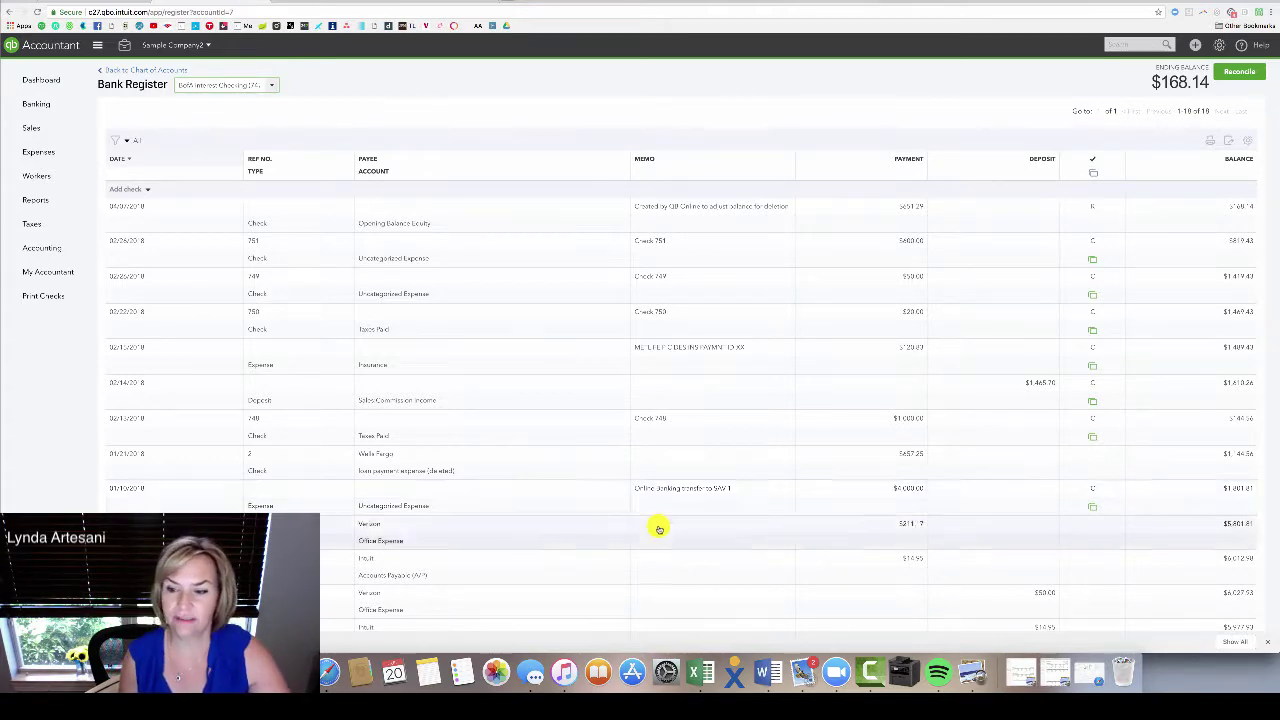
{"action": "scroll", "coordinate": [660, 526], "scroll_direction": "down", "scroll_amount": 5}
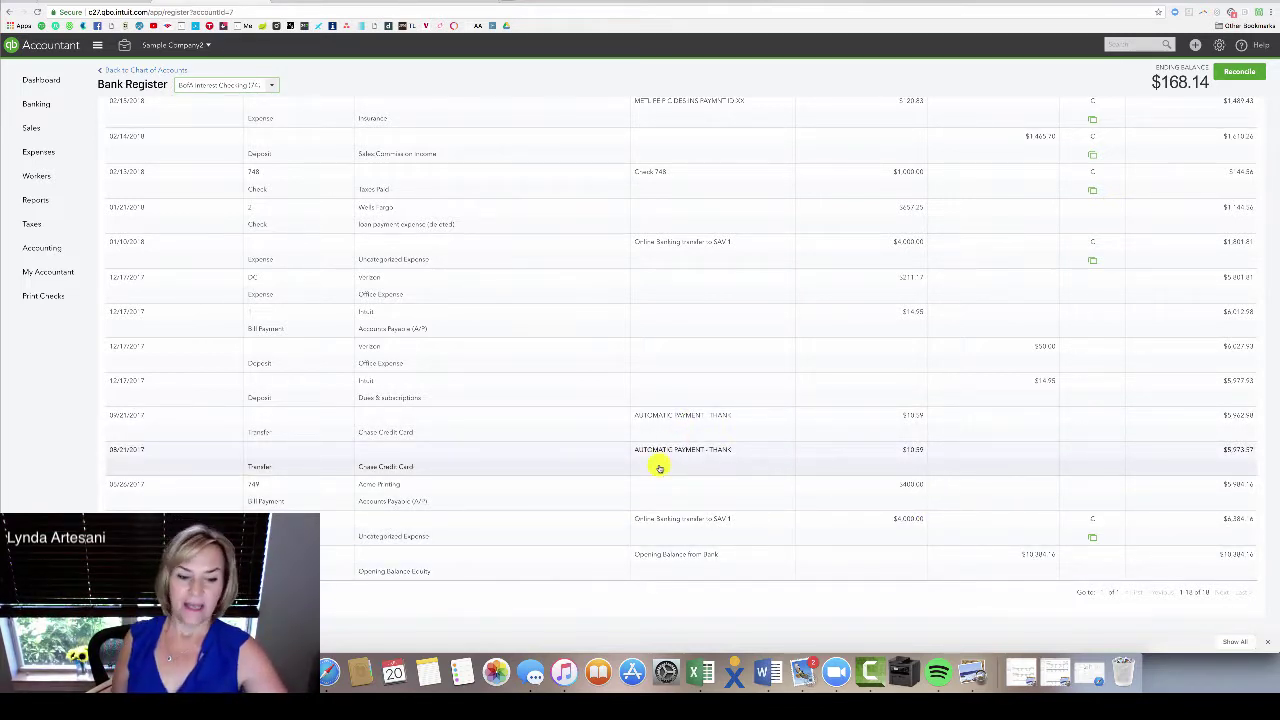
{"action": "scroll", "coordinate": [659, 467], "scroll_direction": "up", "scroll_amount": 5}
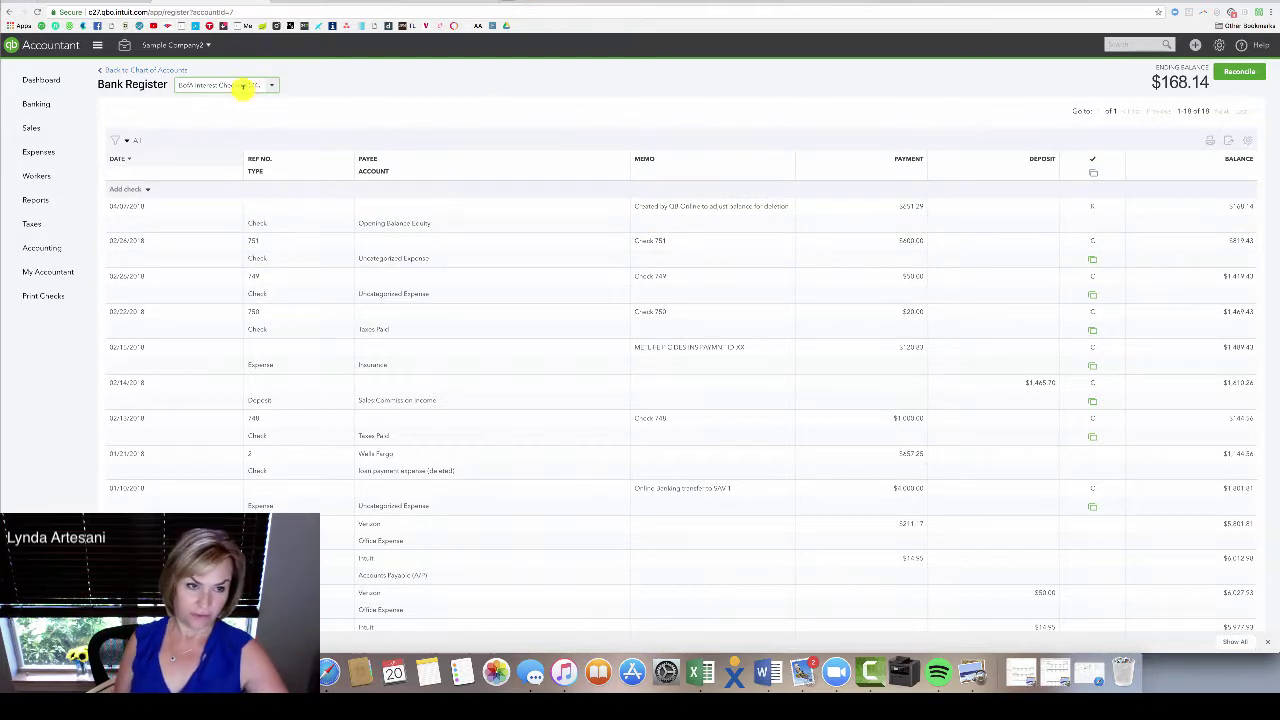
{"action": "left_click", "coordinate": [141, 70]}
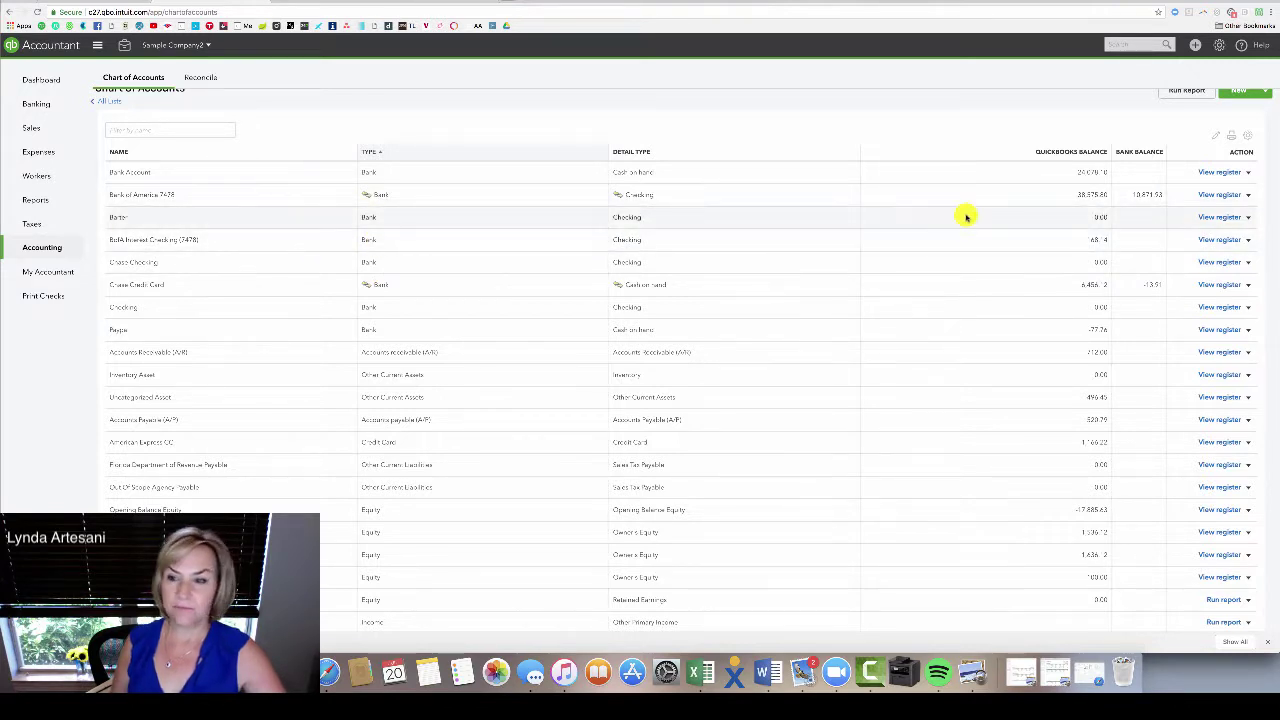
Copy the connected Bank of America account's full name from its settings, save the account, and close the new account form.
{"action": "left_click", "coordinate": [1247, 195]}
{"action": "left_click", "coordinate": [1205, 211]}
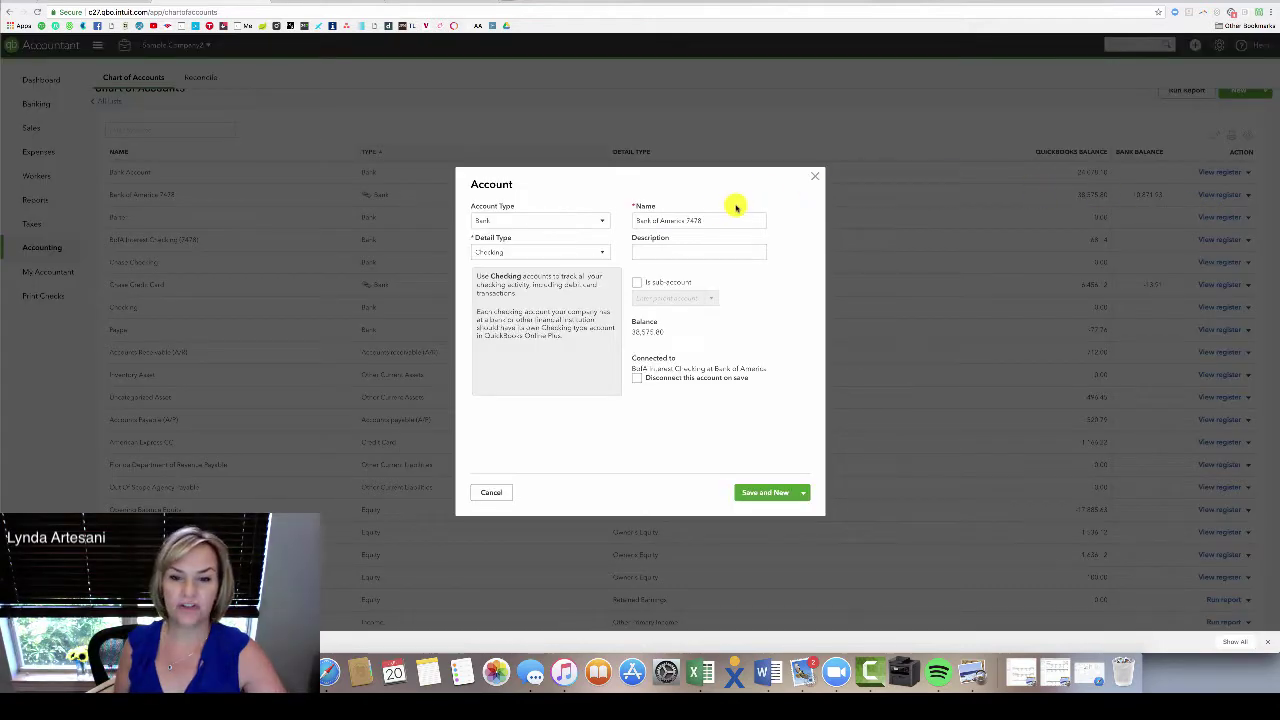
{"action": "left_click_drag", "start_coordinate": [717, 218], "coordinate": [609, 222]}
{"action": "right_click", "coordinate": [652, 219]}
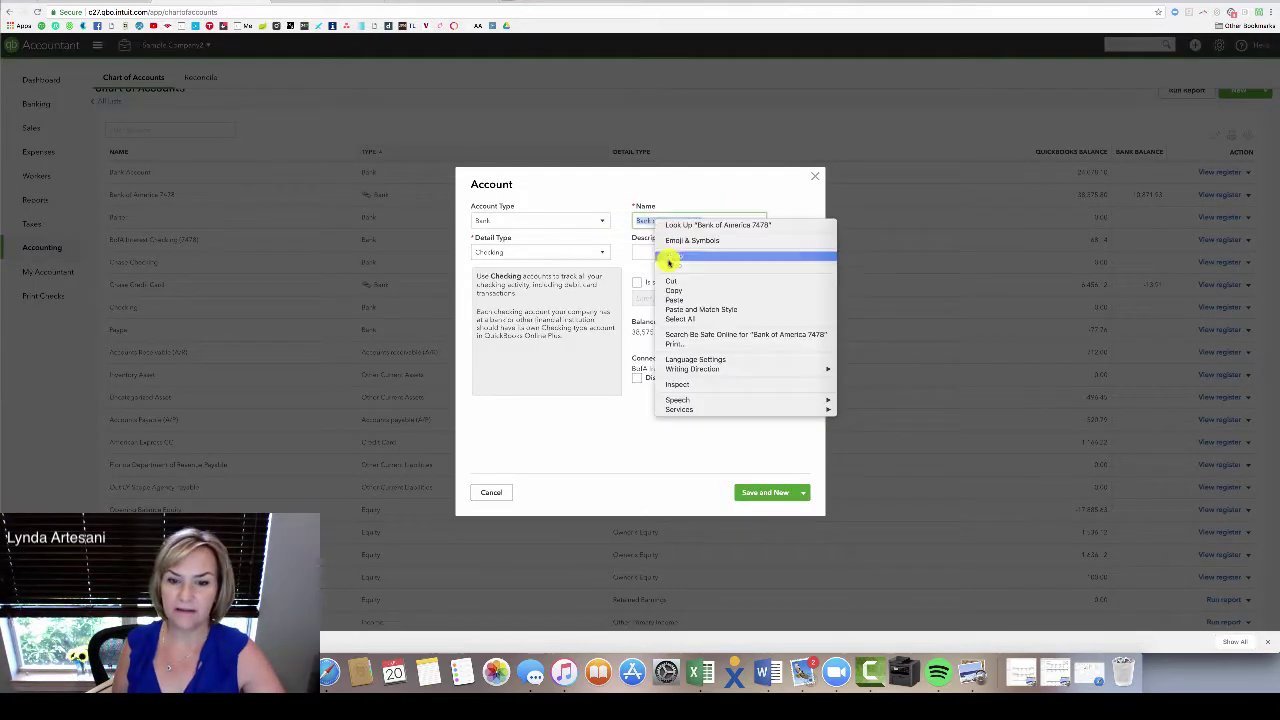
{"action": "left_click", "coordinate": [670, 291]}
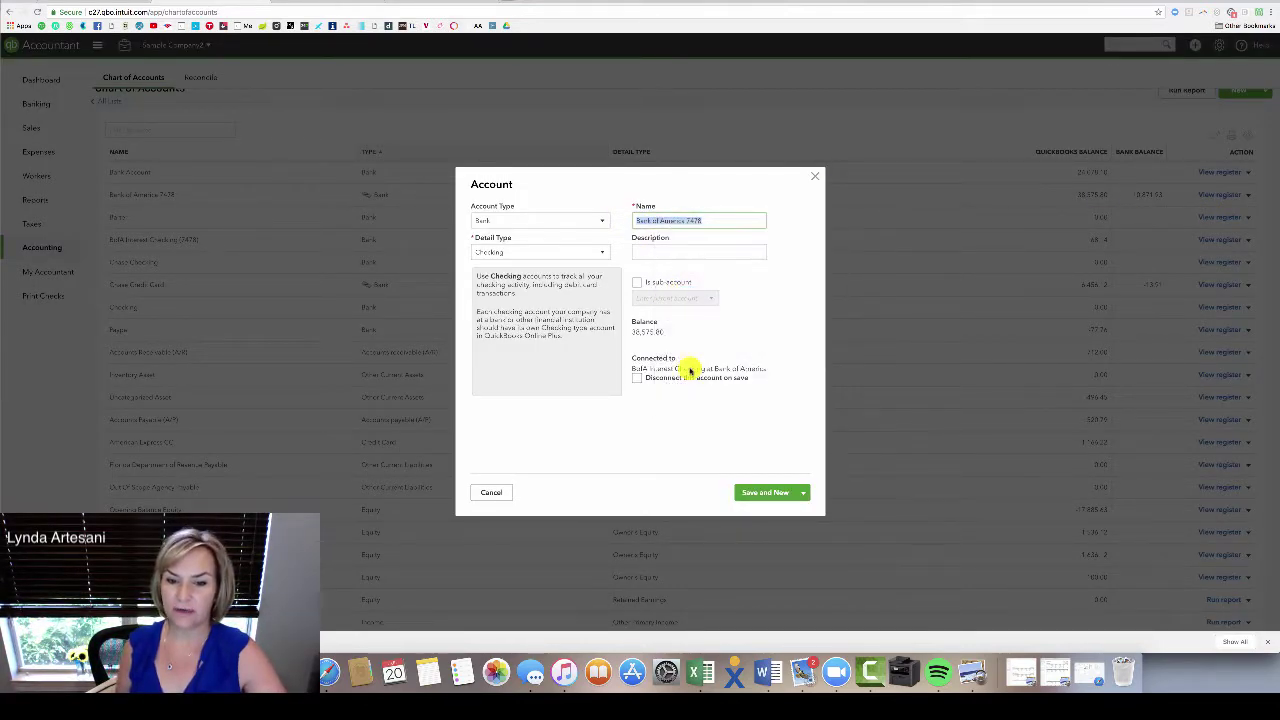
{"action": "left_click", "coordinate": [752, 491]}
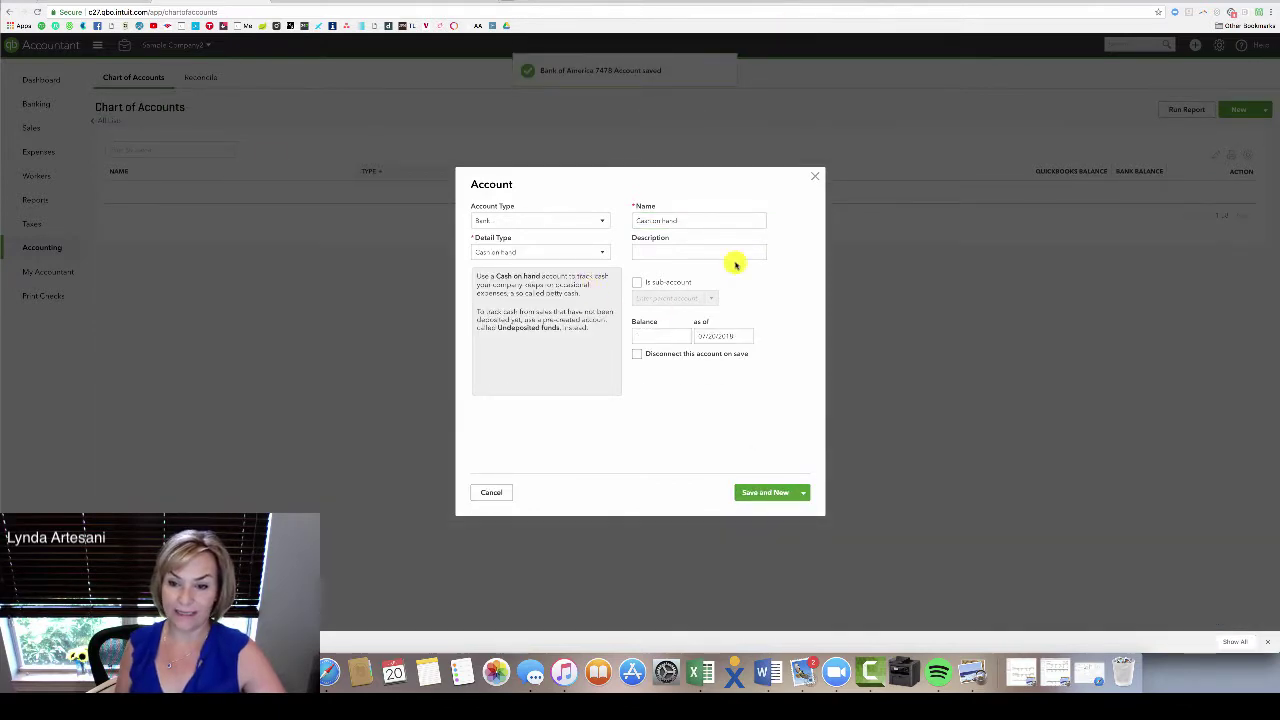
{"action": "left_click", "coordinate": [819, 179]}
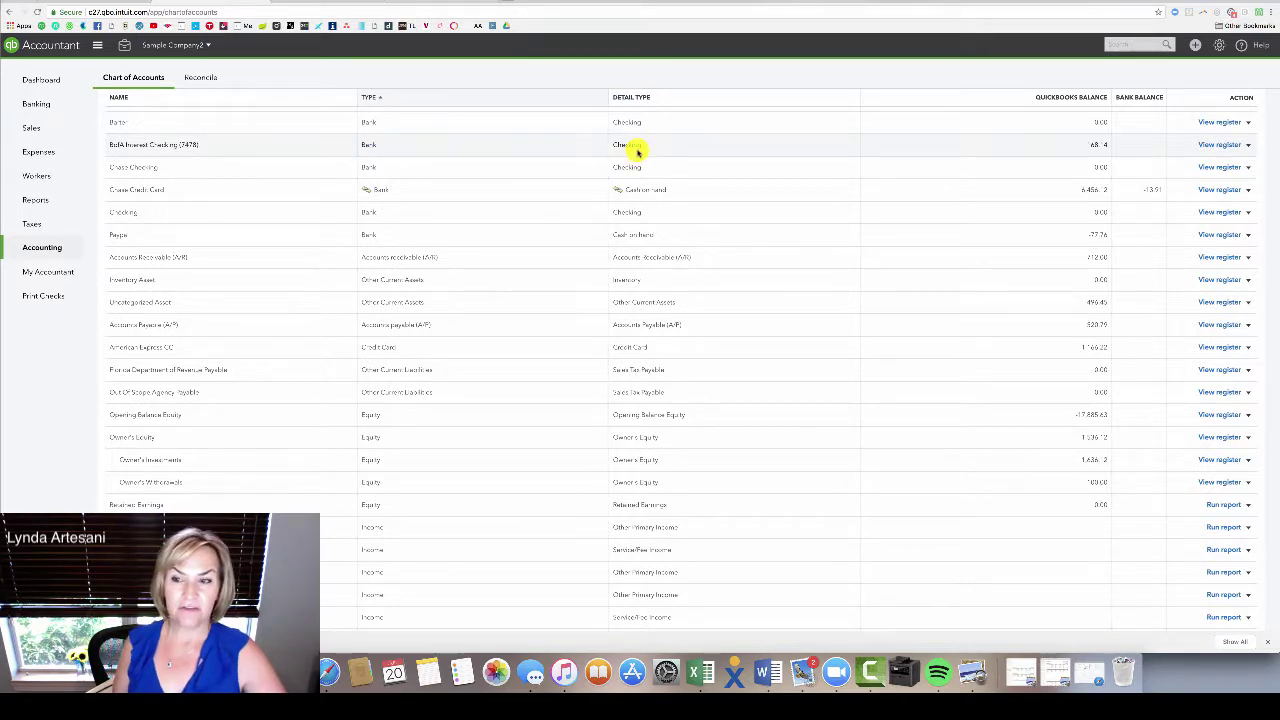
Check the account type and detail type of the connected Bank of America account in its settings.
{"action": "scroll", "coordinate": [637, 150], "scroll_direction": "up", "scroll_amount": 2}
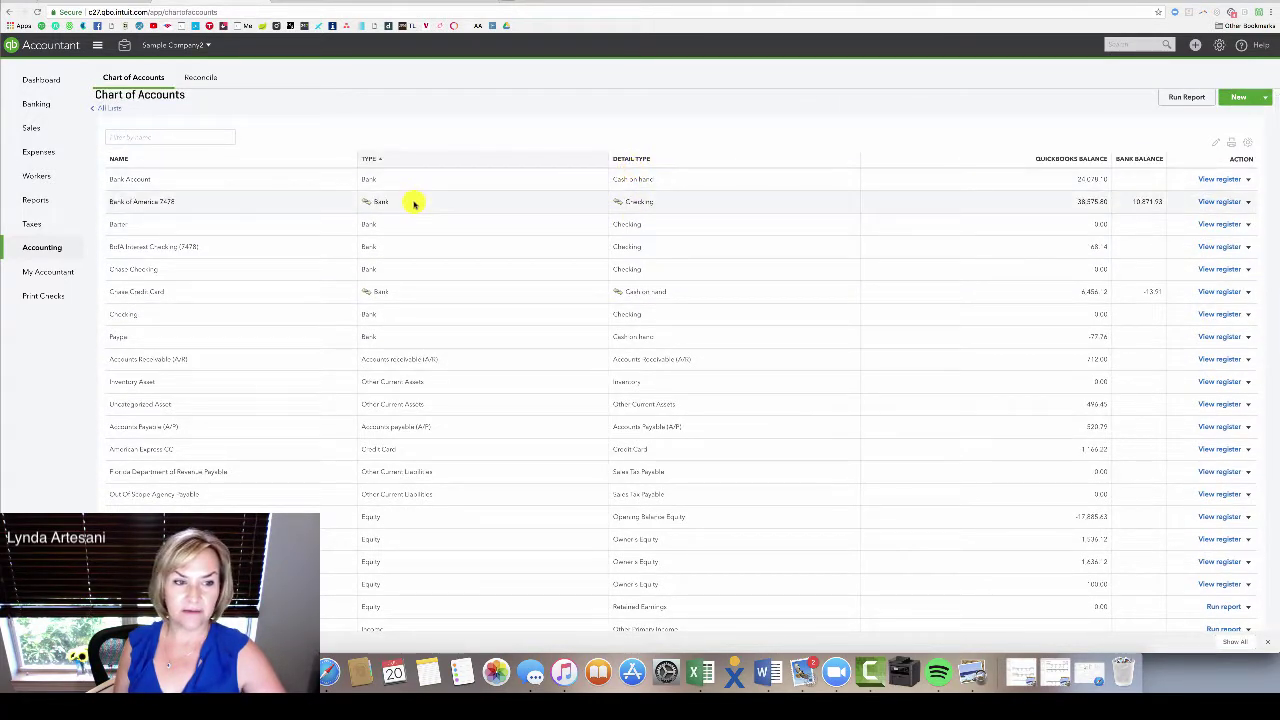
{"action": "left_click", "coordinate": [1248, 201]}
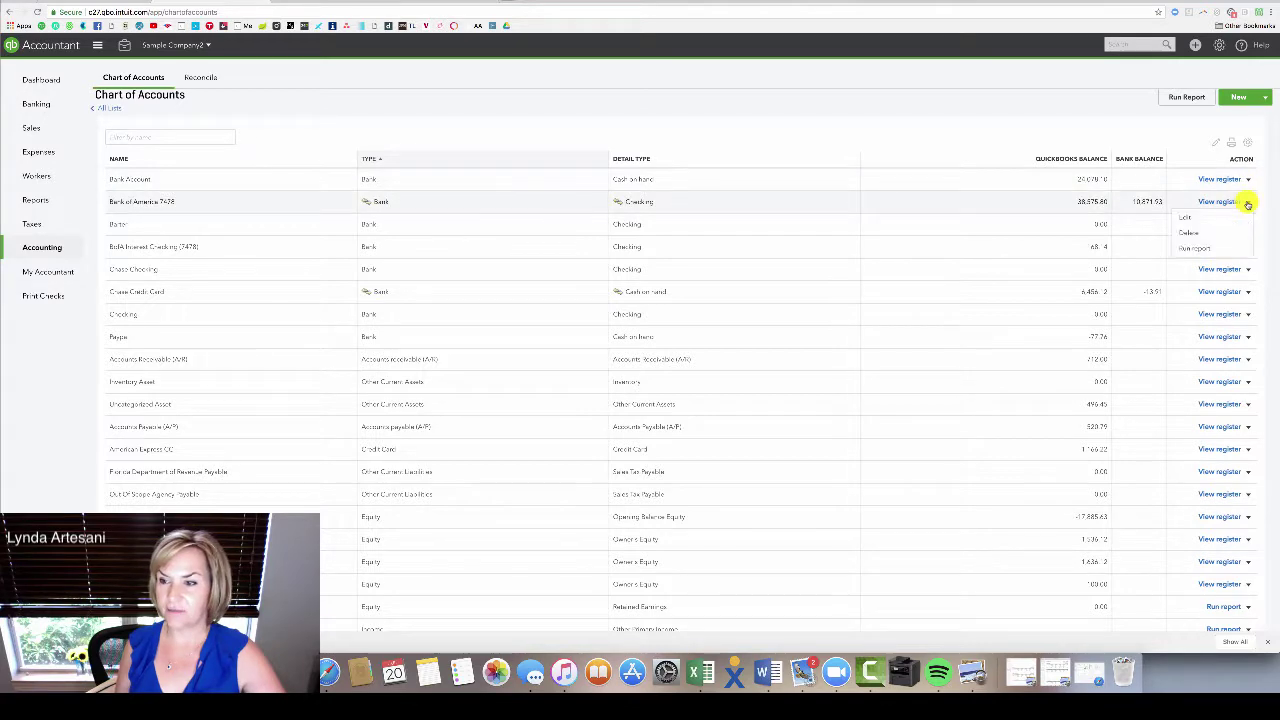
{"action": "left_click", "coordinate": [1188, 216]}
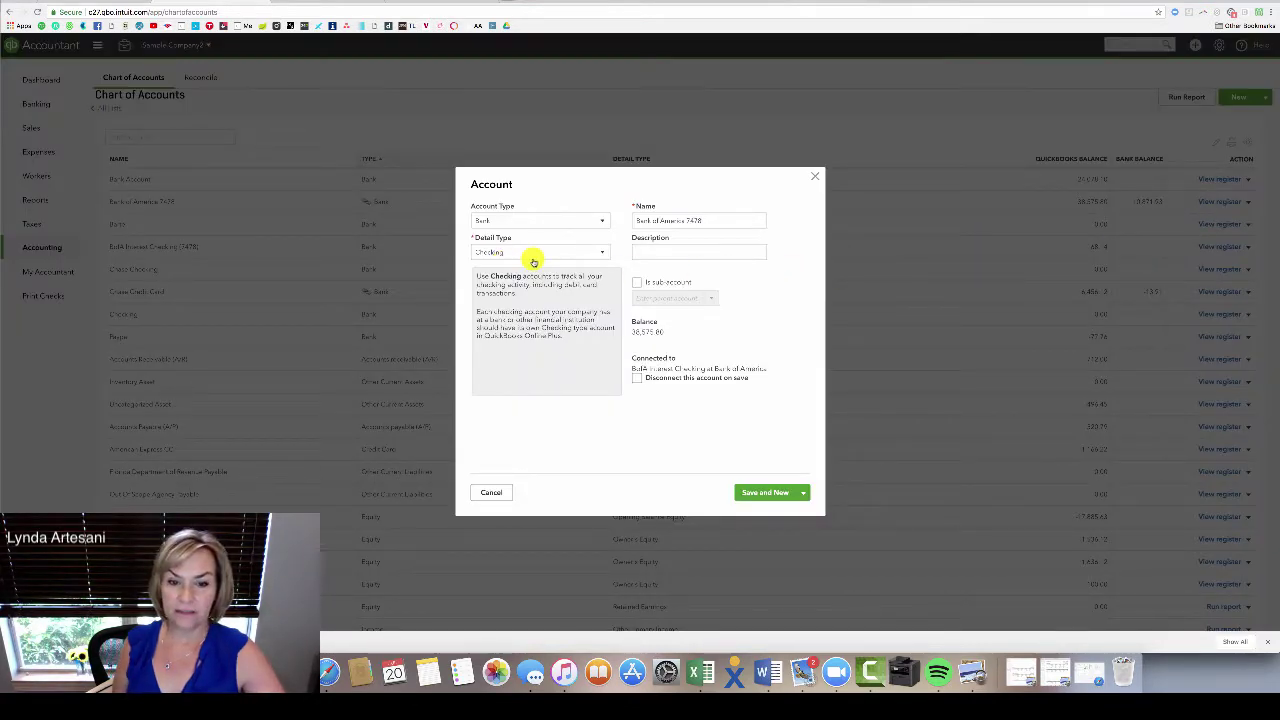
{"action": "left_click", "coordinate": [815, 176]}
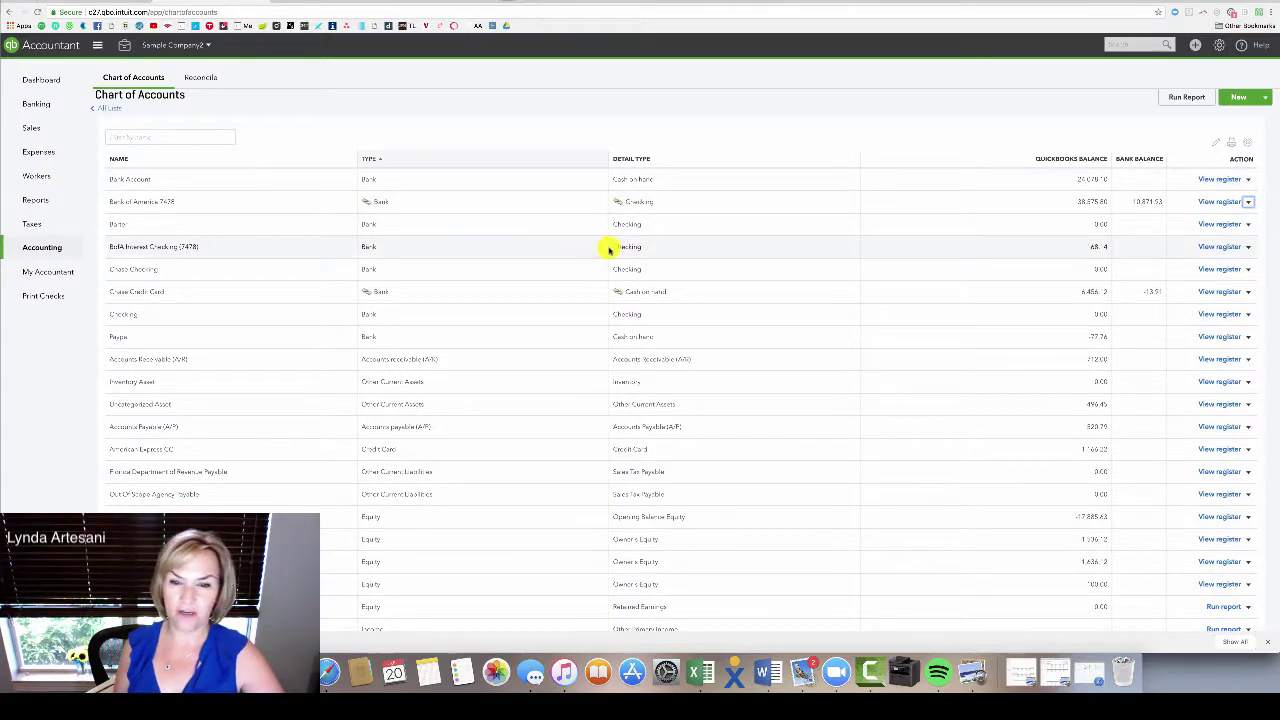
Rename BofA Interest Checking with the copied name of the connected Bank of America account and merge the two accounts.
{"action": "left_click", "coordinate": [1248, 247]}
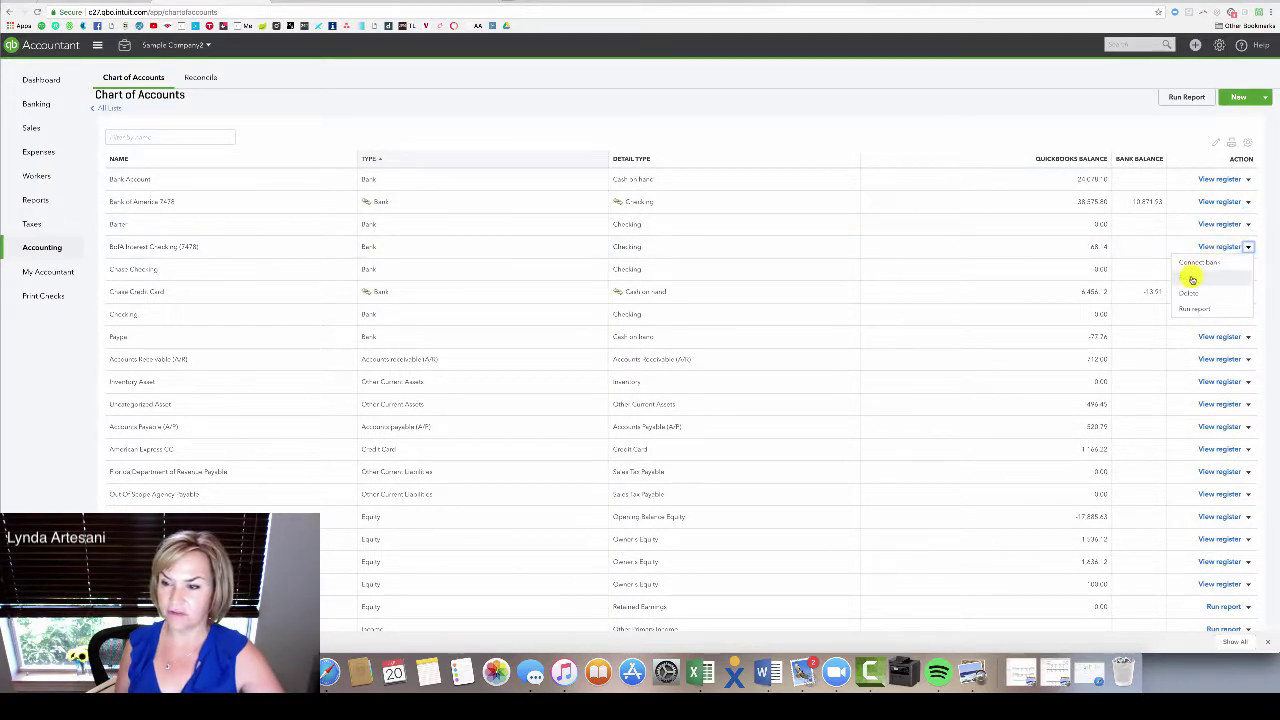
{"action": "left_click", "coordinate": [1185, 277]}
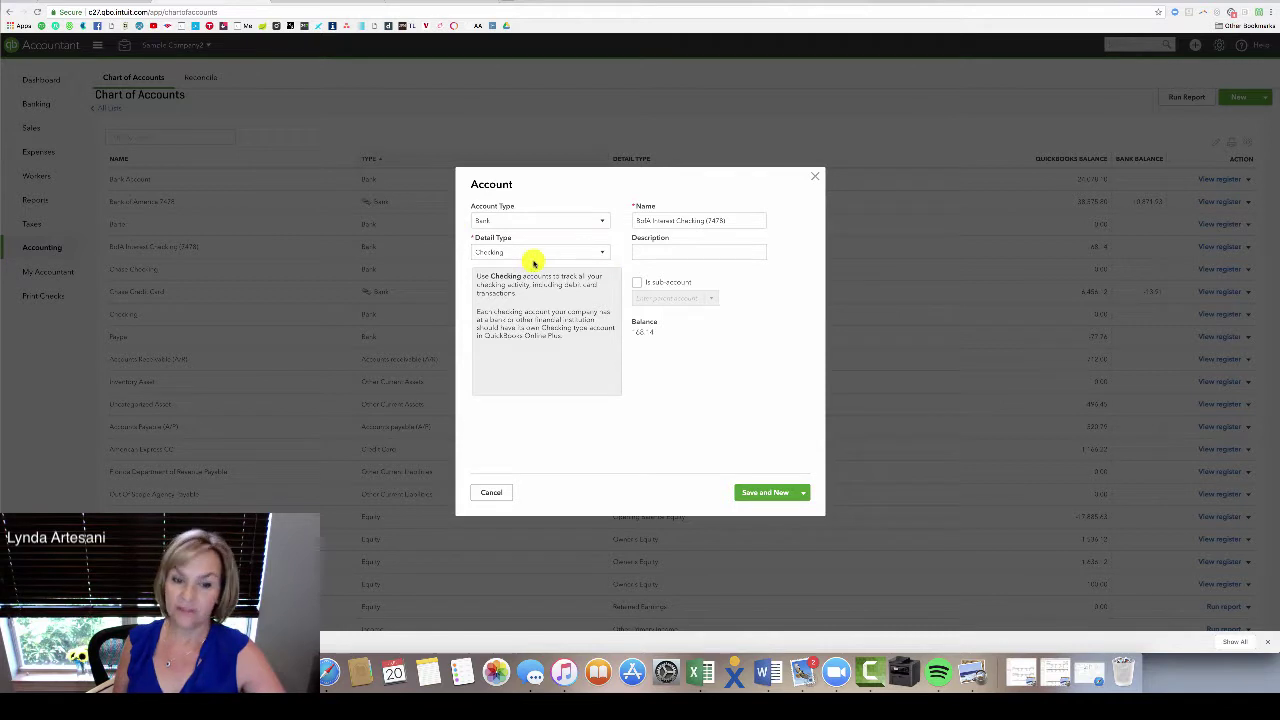
{"action": "left_click_drag", "start_coordinate": [750, 220], "coordinate": [638, 220]}
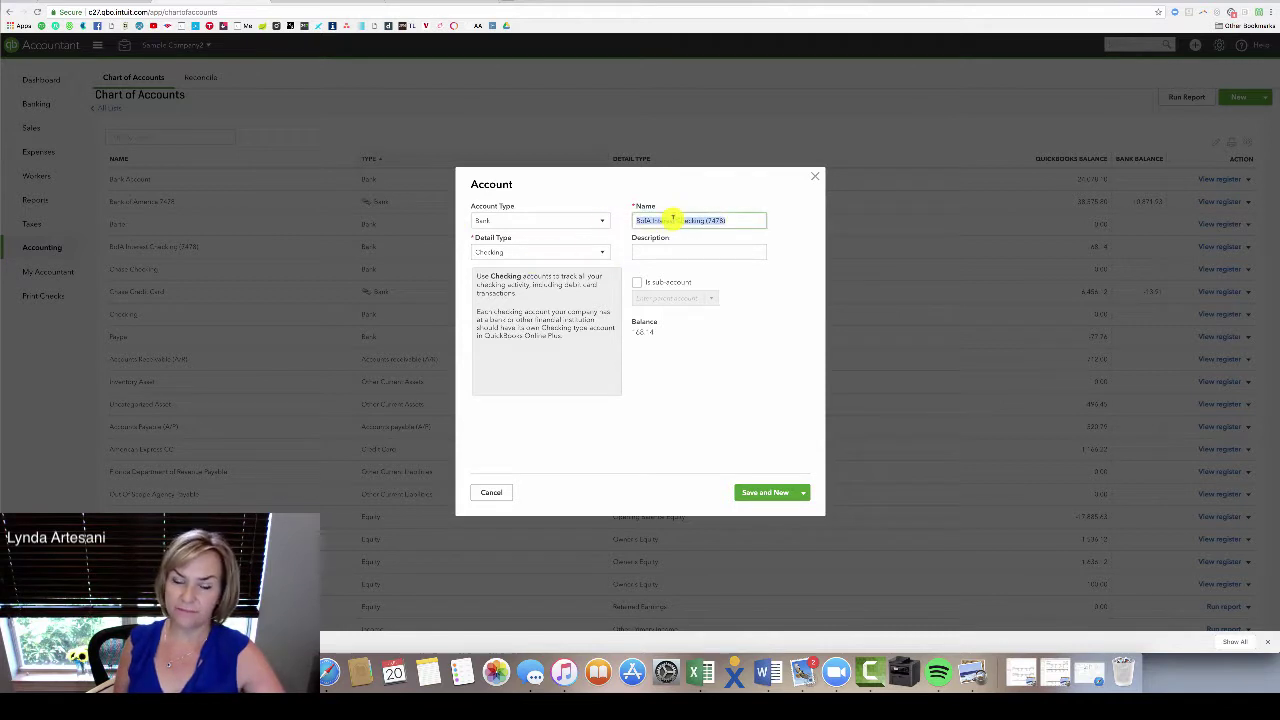
{"action": "right_click", "coordinate": [673, 218]}
{"action": "left_click", "coordinate": [688, 298]}
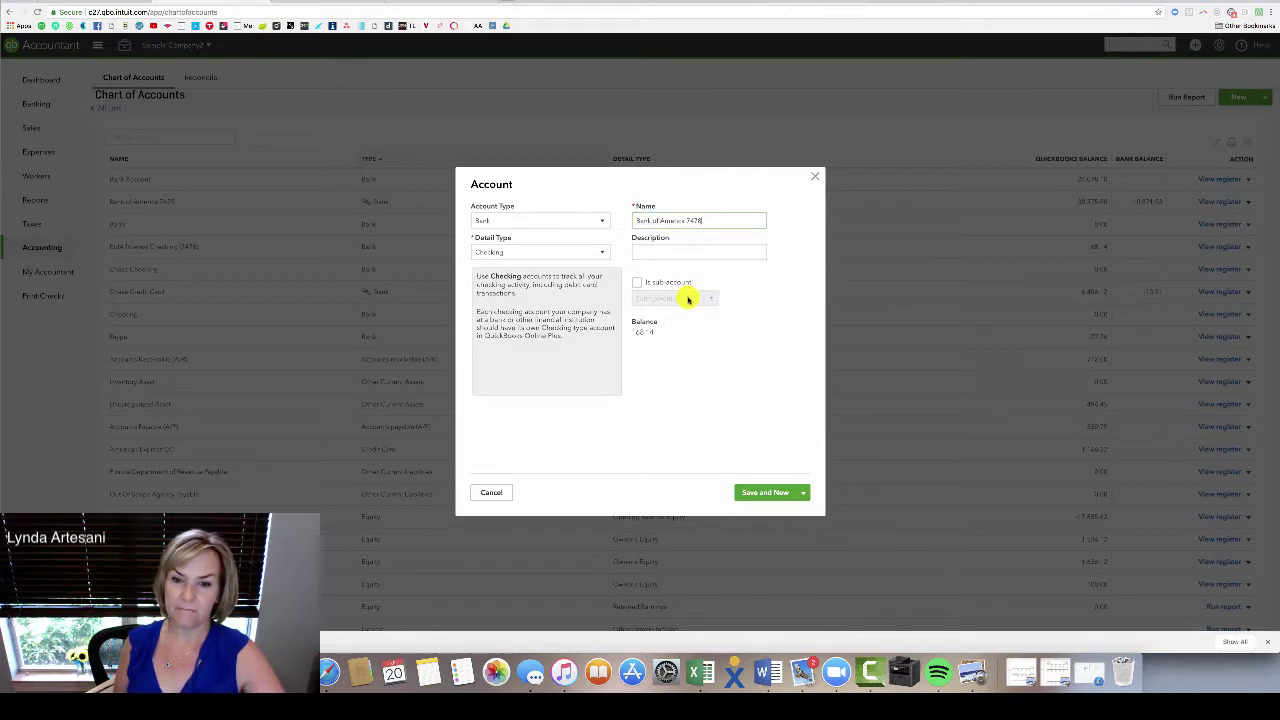
{"action": "left_click", "coordinate": [755, 492]}
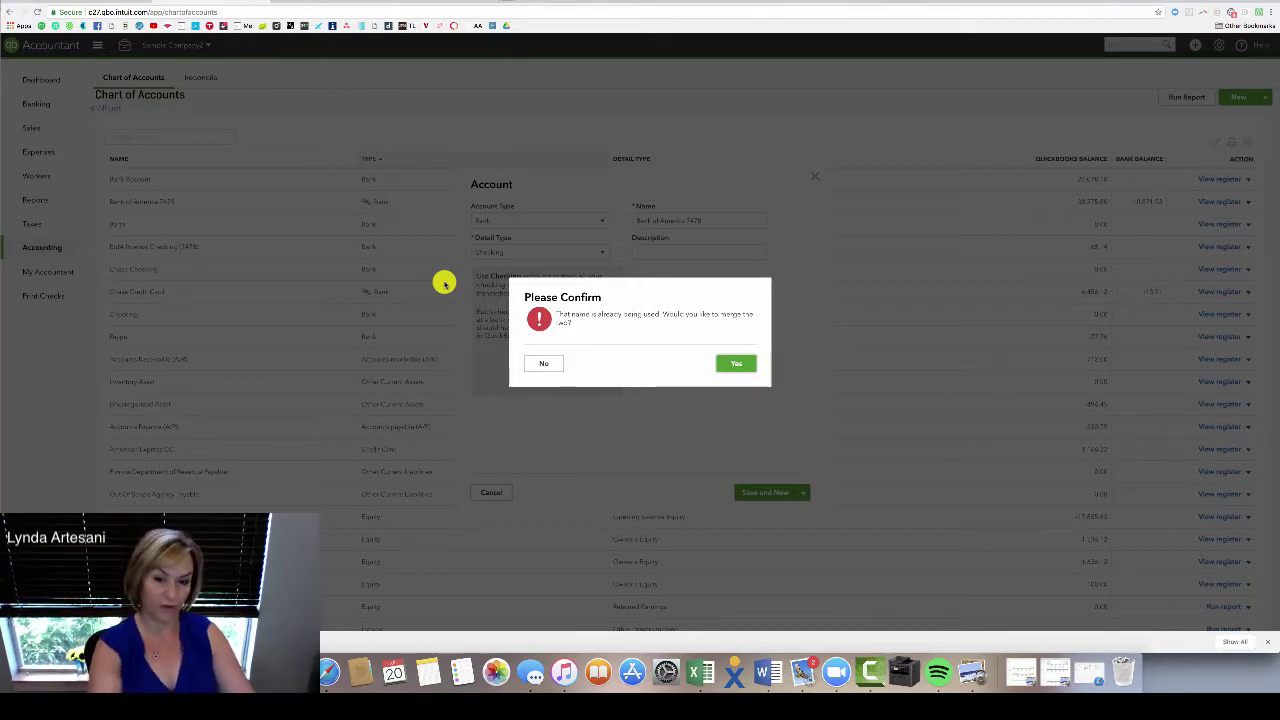
{"action": "left_click", "coordinate": [741, 367]}
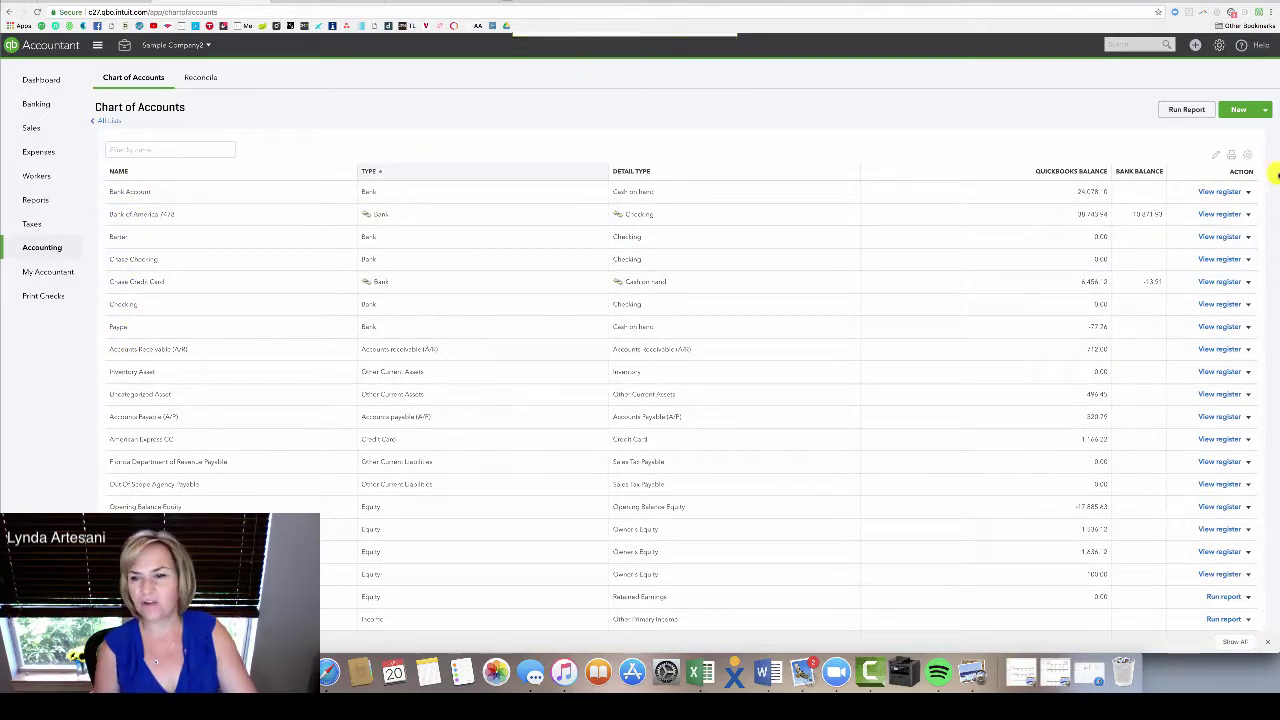
Rename the merged Bank of America account as "Bank of America Interest Ckg" with its last four digits in parentheses, and save it.
{"action": "left_click", "coordinate": [1248, 214]}
{"action": "left_click", "coordinate": [1195, 229]}
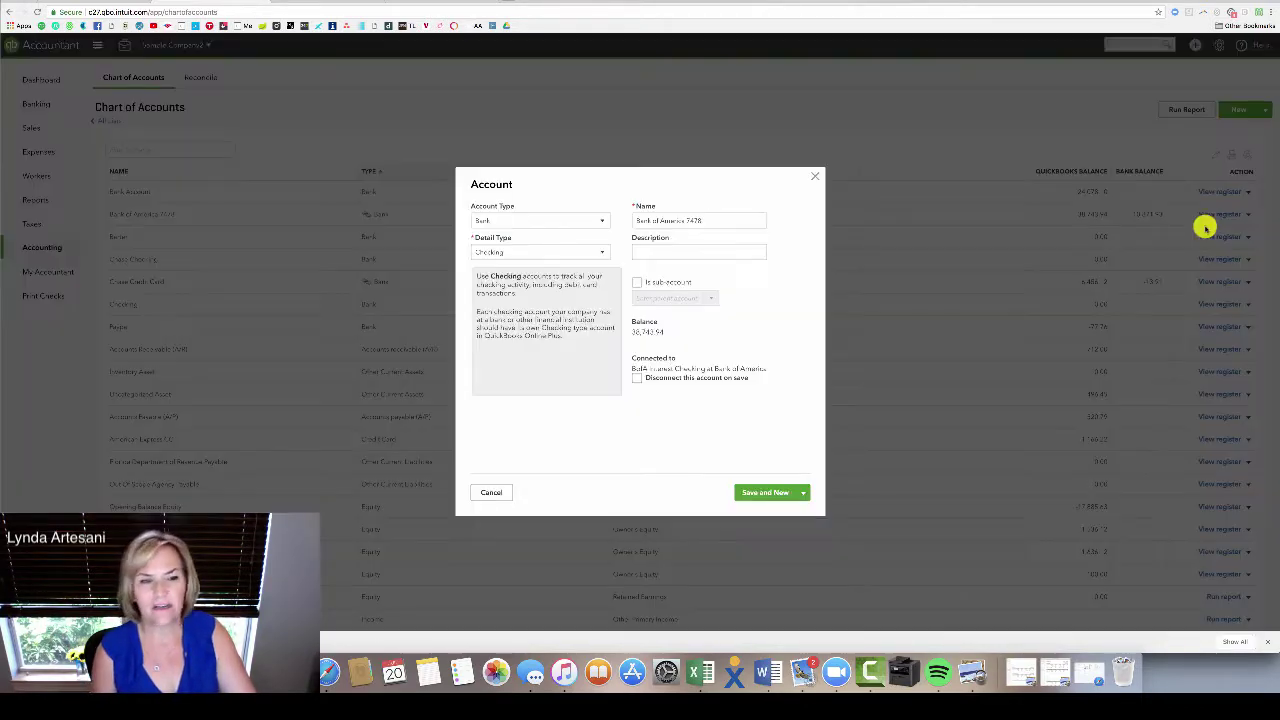
{"action": "triple_click", "coordinate": [690, 218]}
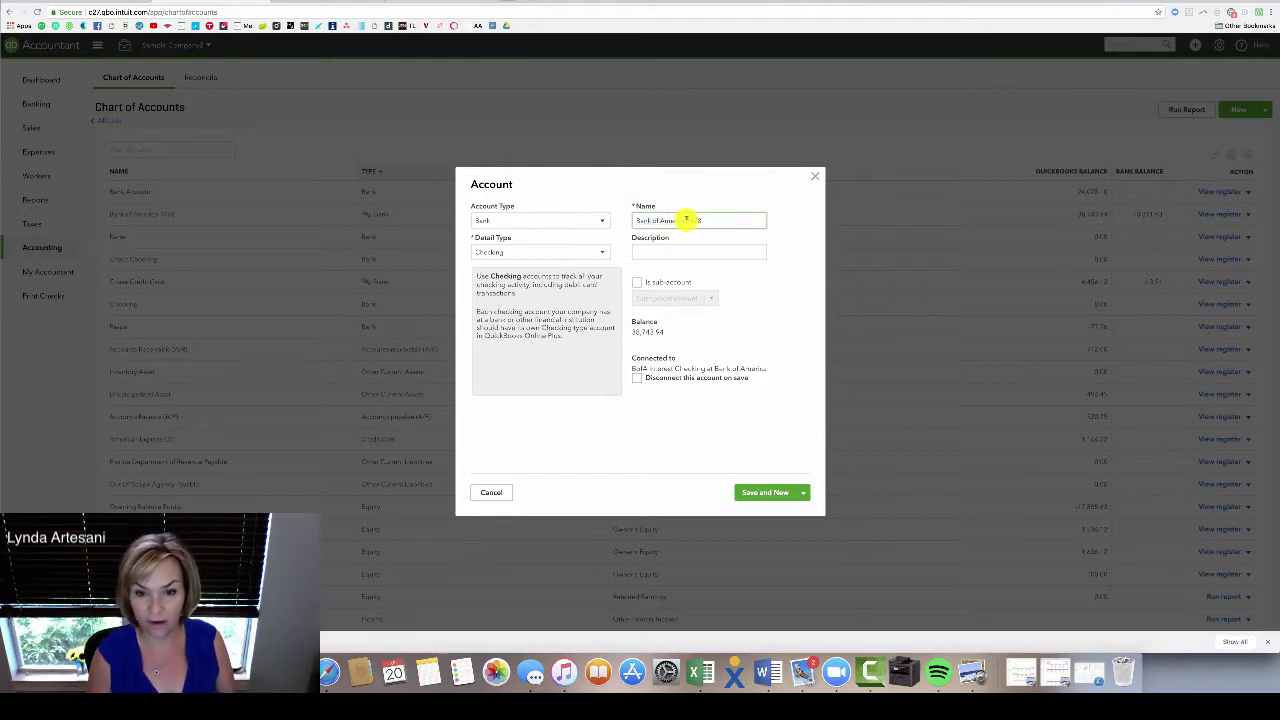
{"action": "left_click_drag", "start_coordinate": [686, 218], "coordinate": [640, 219]}
{"action": "left_click", "coordinate": [689, 218]}
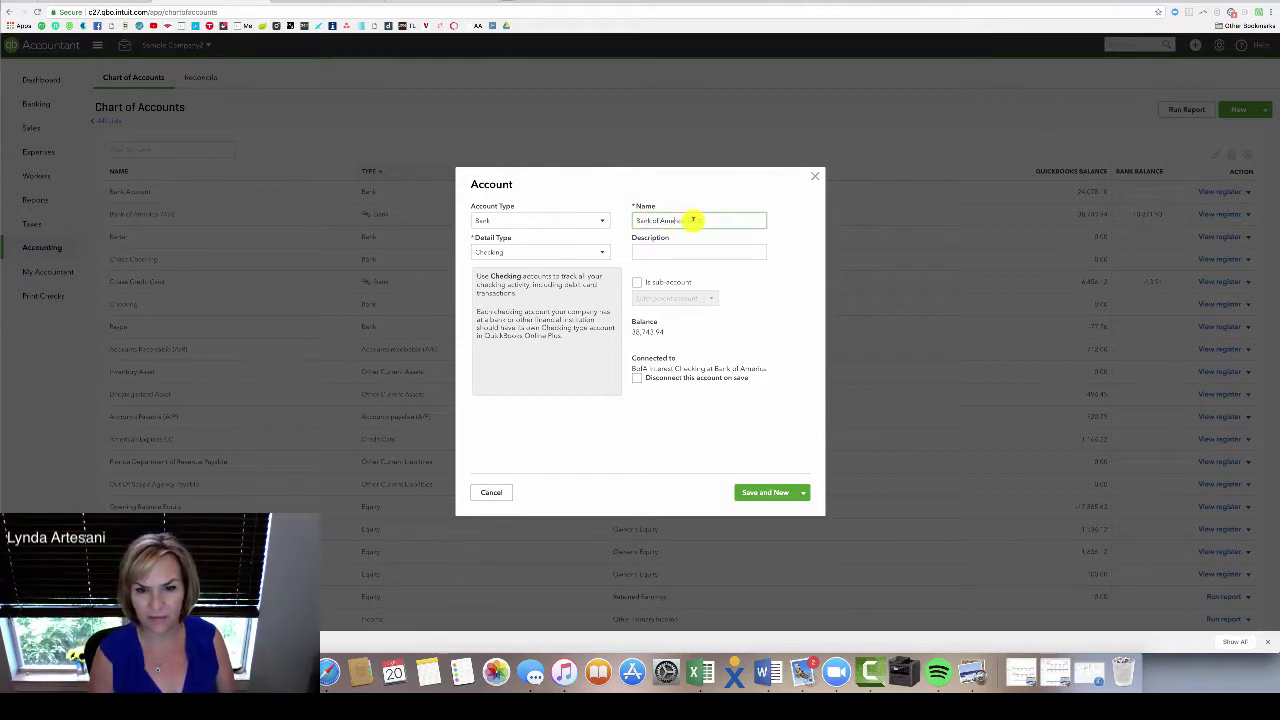
{"action": "type", "text": "- I"}
{"action": "type", "text": "nter"}
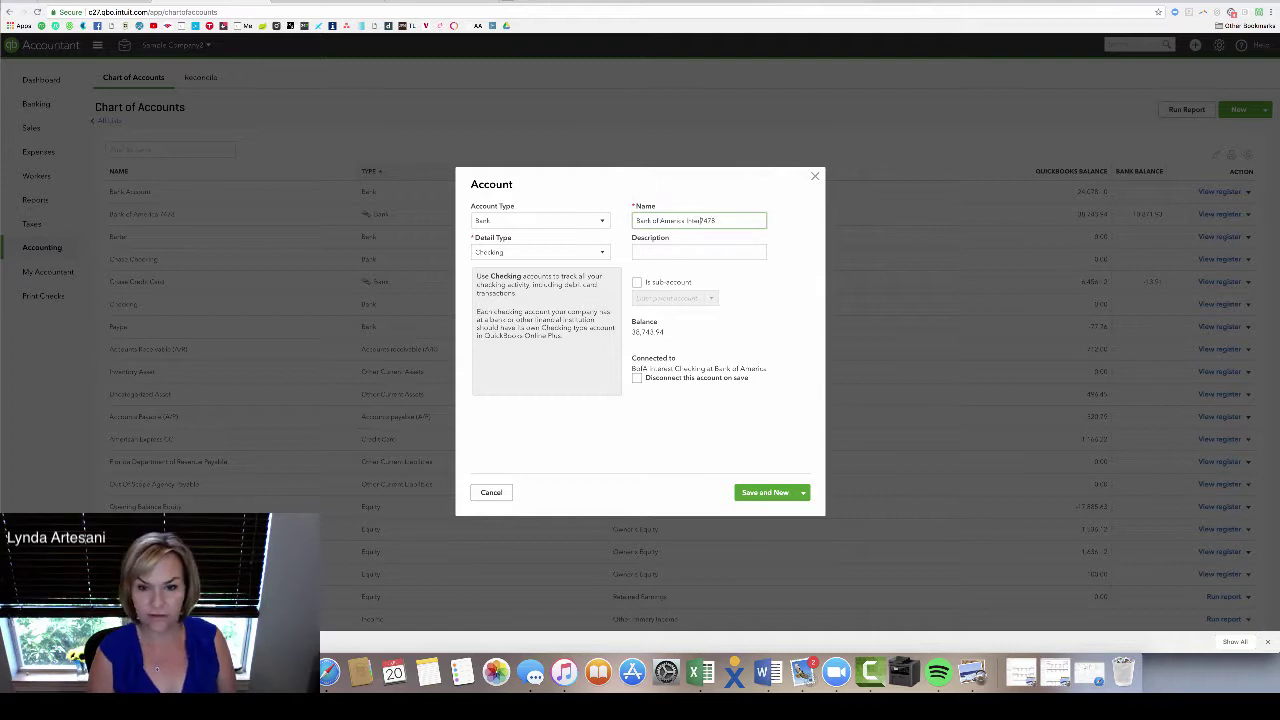
{"action": "type", "text": "et Chkg"}
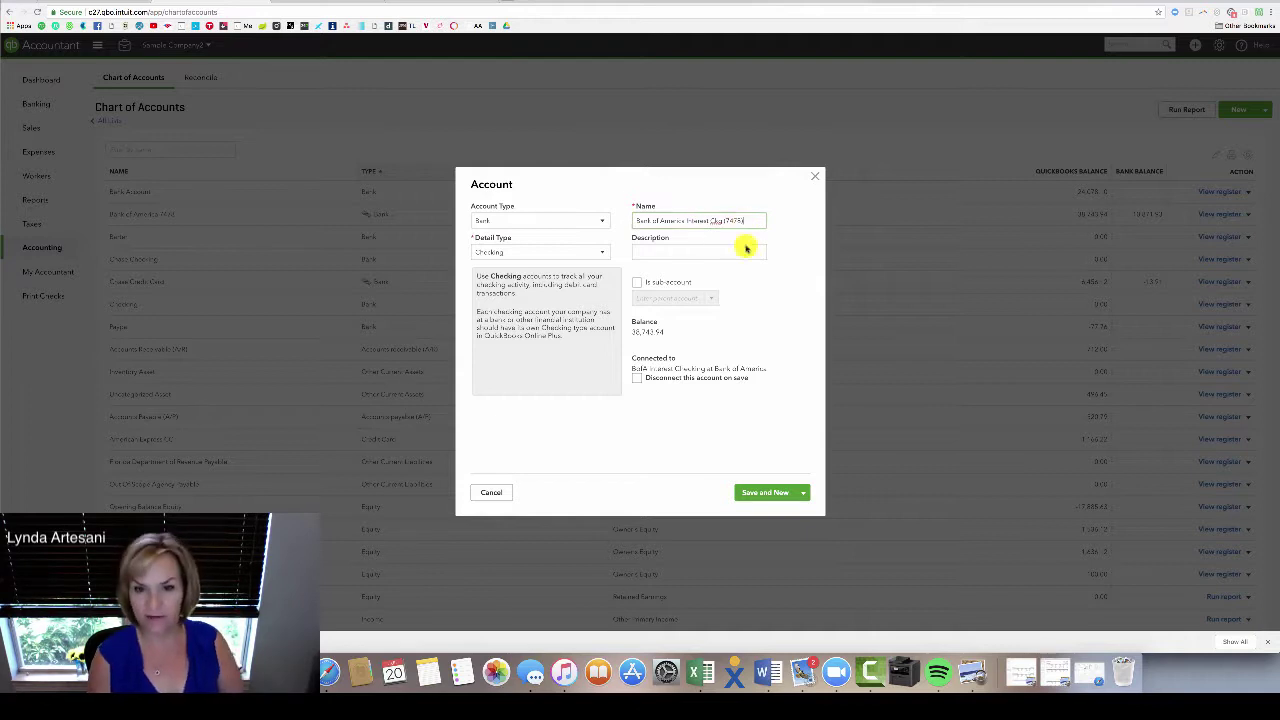
{"action": "left_click", "coordinate": [766, 492]}
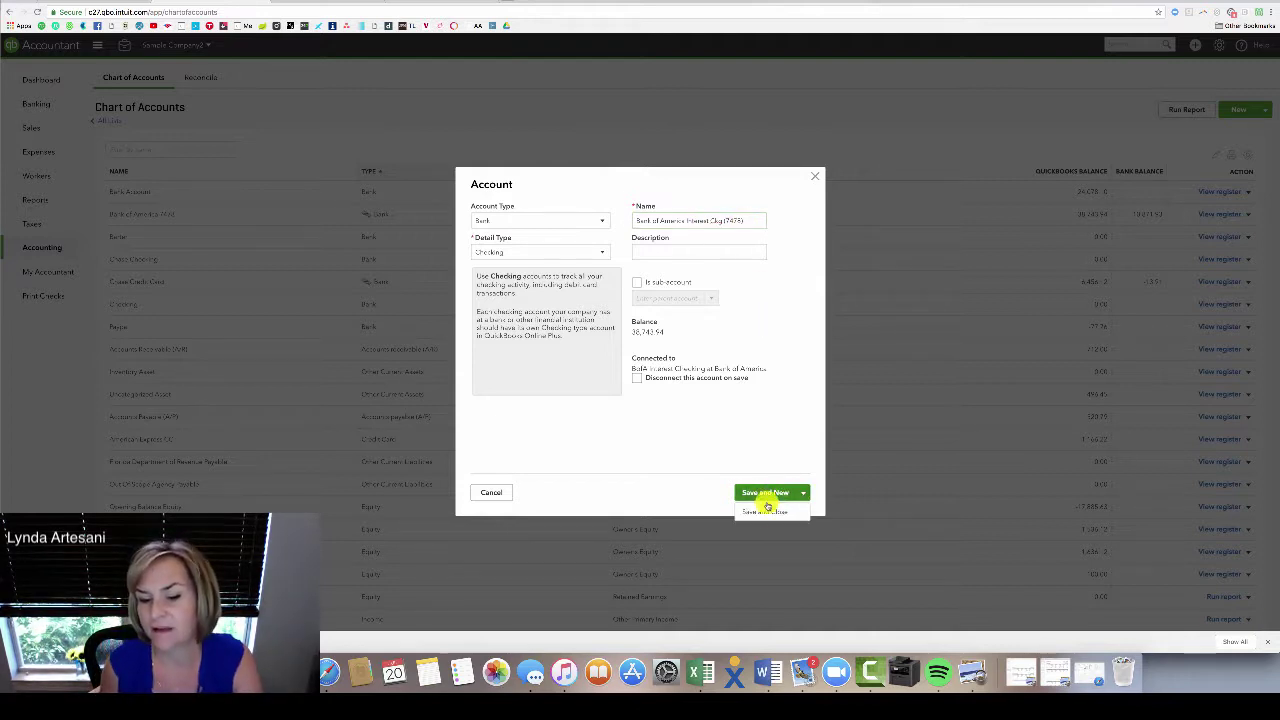
Open the register of the merged Bank of America Interest Ckg account from the chart of accounts.
{"action": "scroll", "coordinate": [203, 236], "scroll_direction": "down", "scroll_amount": 1}
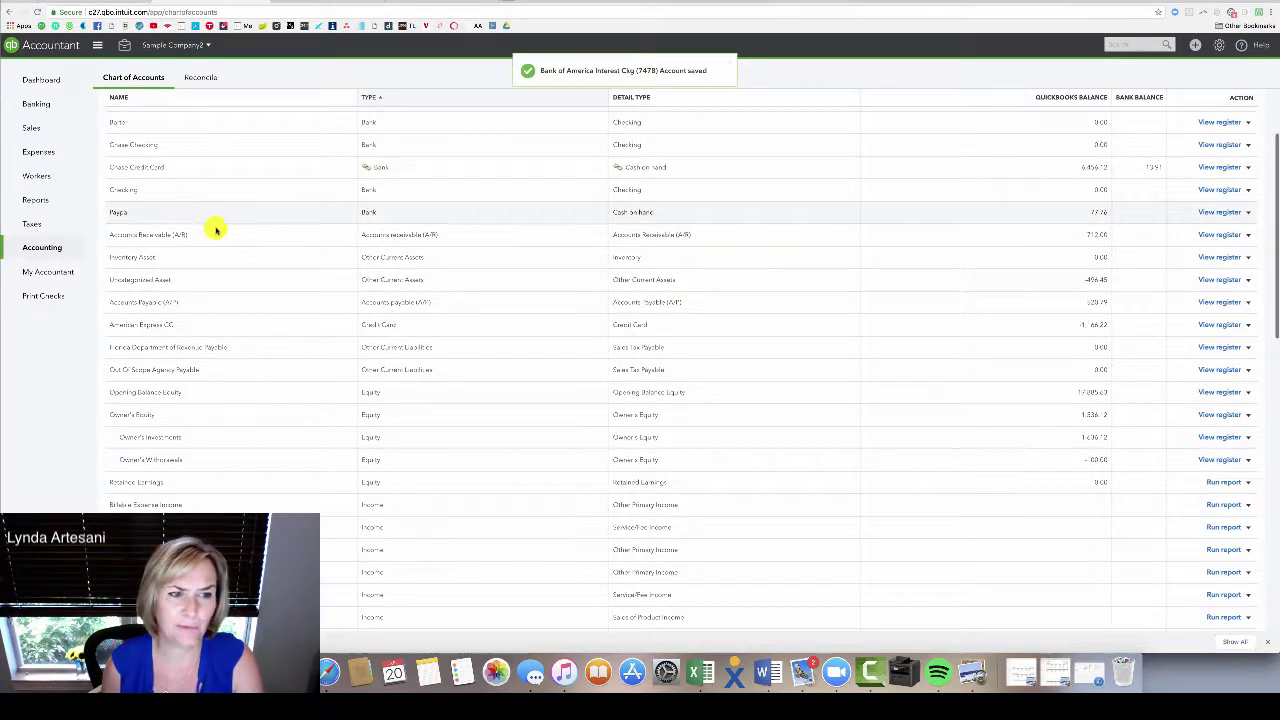
{"action": "scroll", "coordinate": [214, 229], "scroll_direction": "up", "scroll_amount": 2}
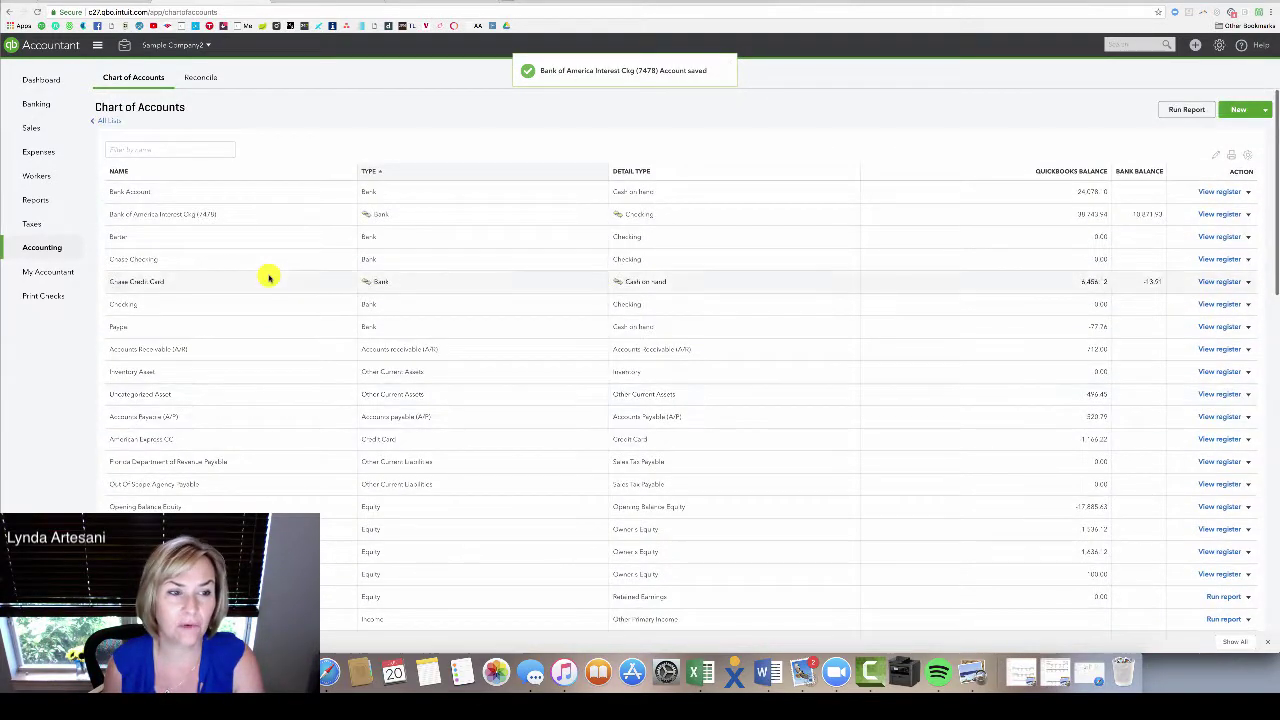
{"action": "left_click", "coordinate": [1218, 214]}
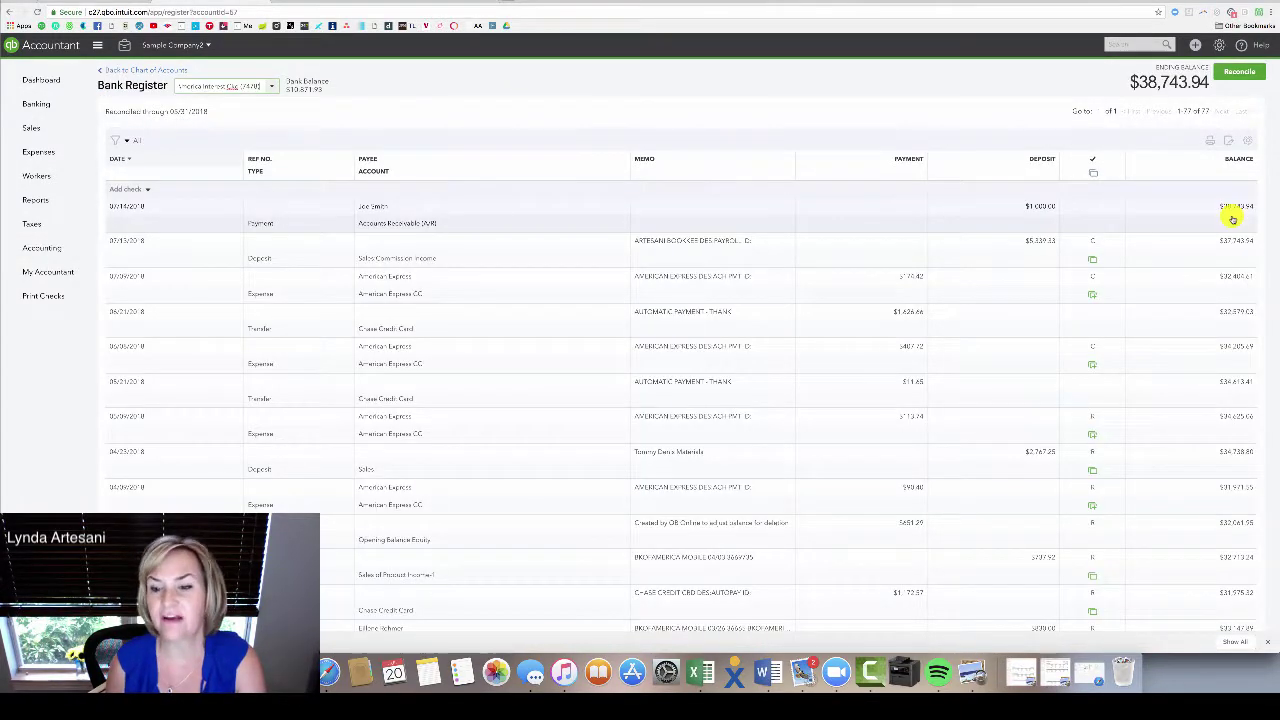
Examine the merged Bank of America register for duplicate transactions, comparing the cleared and reconciled status of the entries.
{"action": "scroll", "coordinate": [1004, 468], "scroll_direction": "down", "scroll_amount": 4}
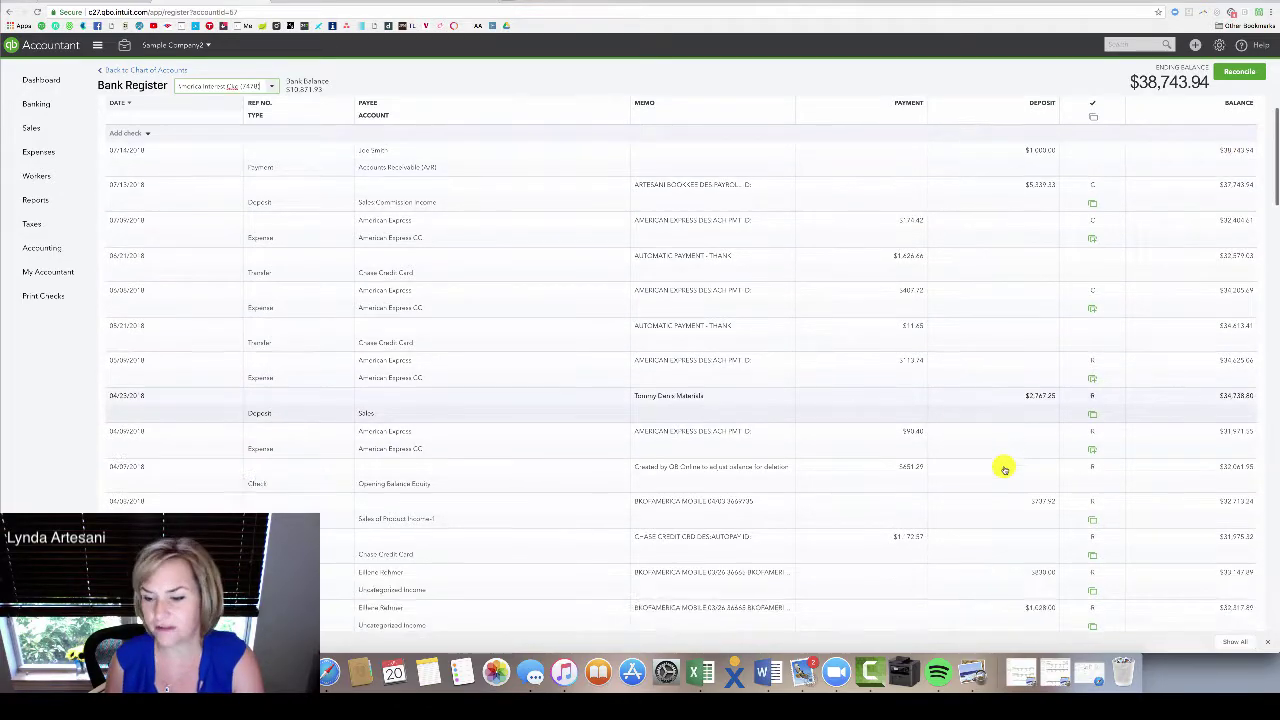
{"action": "scroll", "coordinate": [1004, 468], "scroll_direction": "down", "scroll_amount": 1}
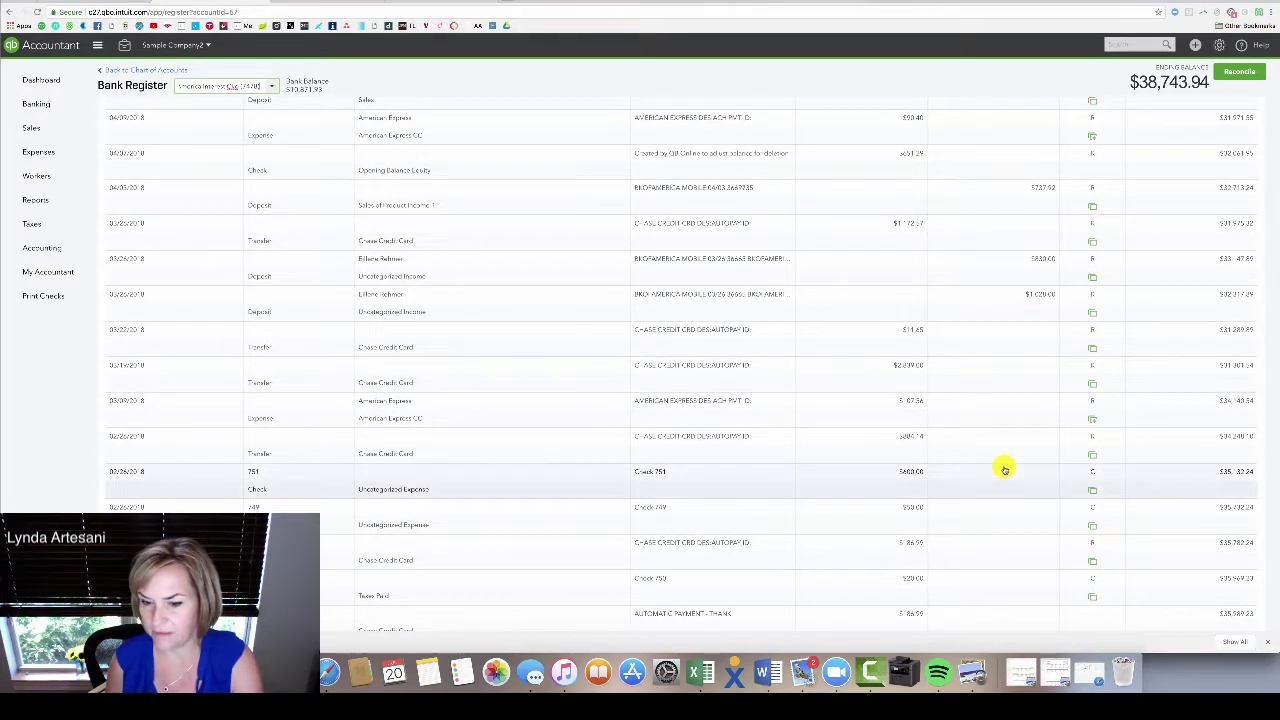
{"action": "scroll", "coordinate": [1000, 580], "scroll_direction": "down", "scroll_amount": 5}
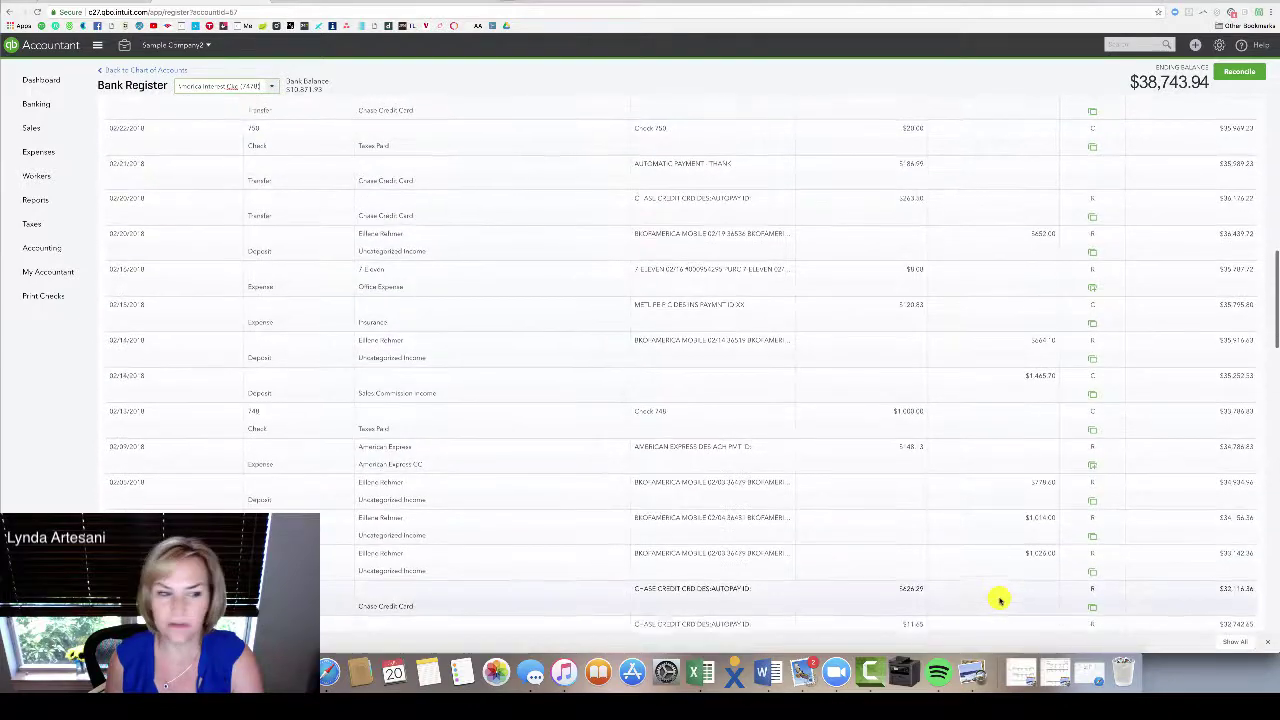
{"action": "scroll", "coordinate": [600, 300], "scroll_direction": "up", "scroll_amount": 15}
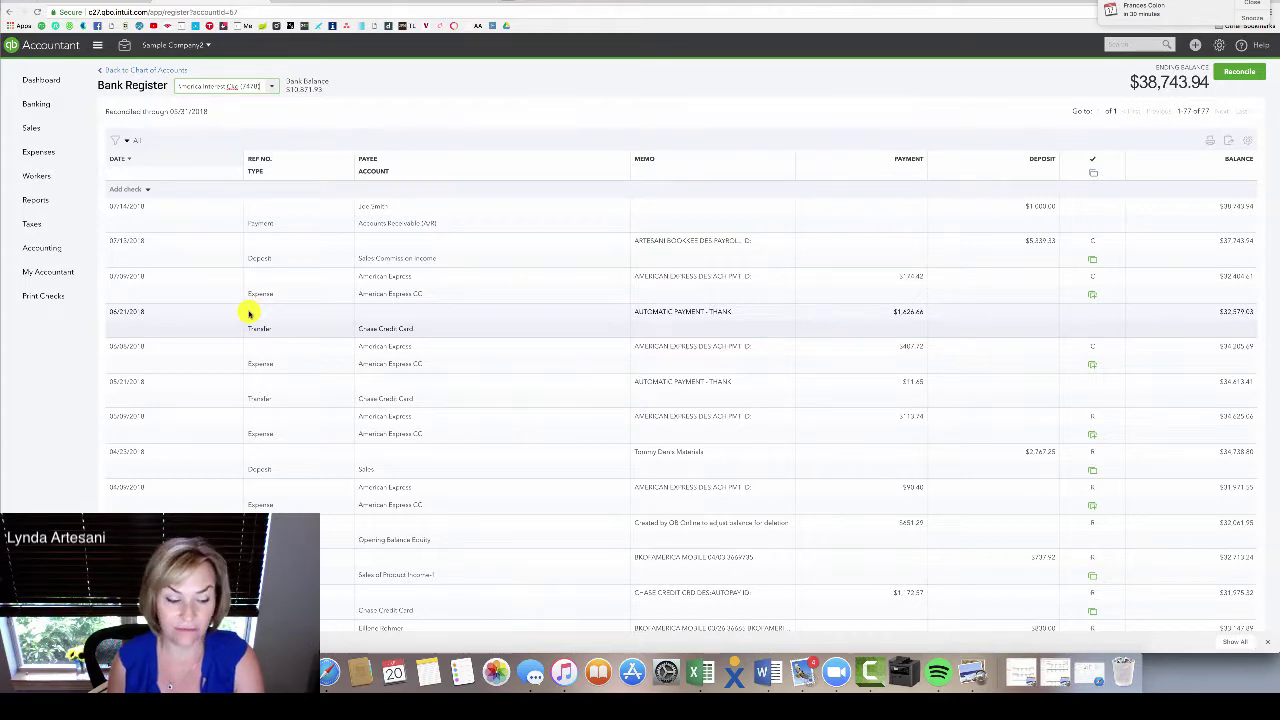
{"action": "scroll", "coordinate": [1018, 390], "scroll_direction": "down", "scroll_amount": 2}
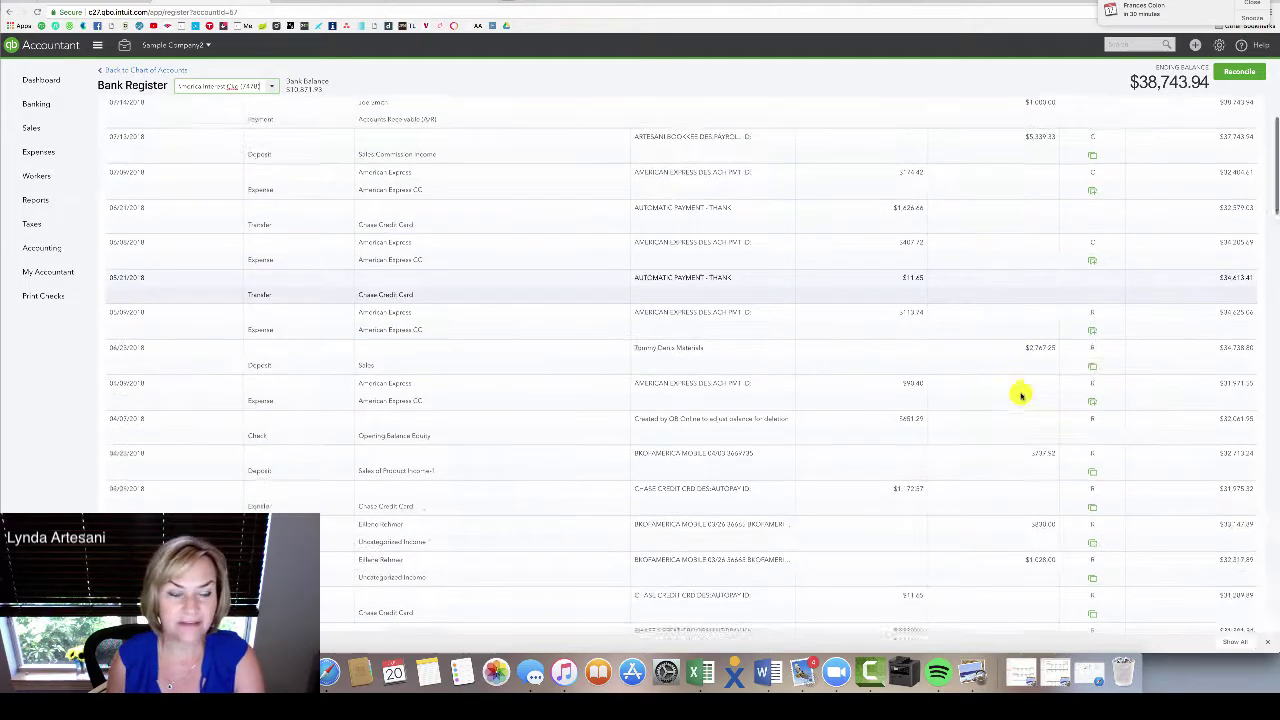
{"action": "scroll", "coordinate": [1018, 393], "scroll_direction": "up", "scroll_amount": 3}
{"action": "scroll", "coordinate": [1018, 393], "scroll_direction": "down", "scroll_amount": 1}
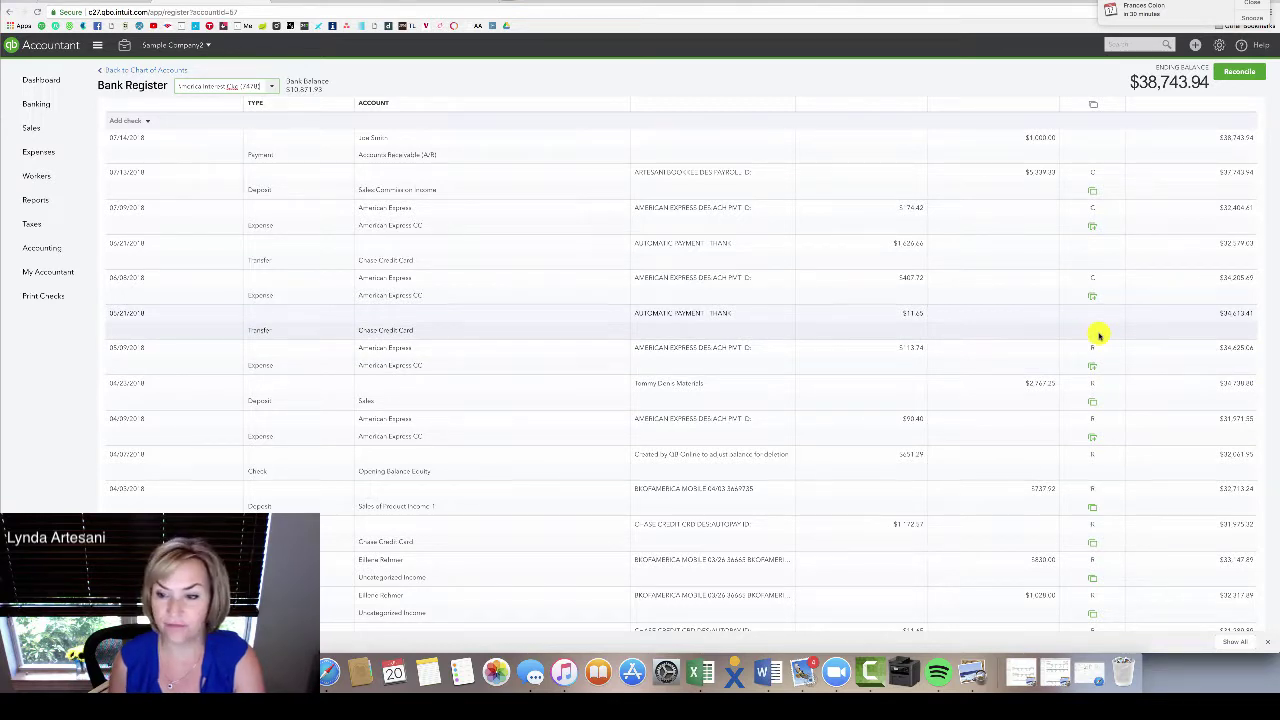
Delete the uncleared $11.65 "Automatic Payment - Thank" transfer to Chase Credit Card from the register.
{"action": "left_click", "coordinate": [750, 333]}
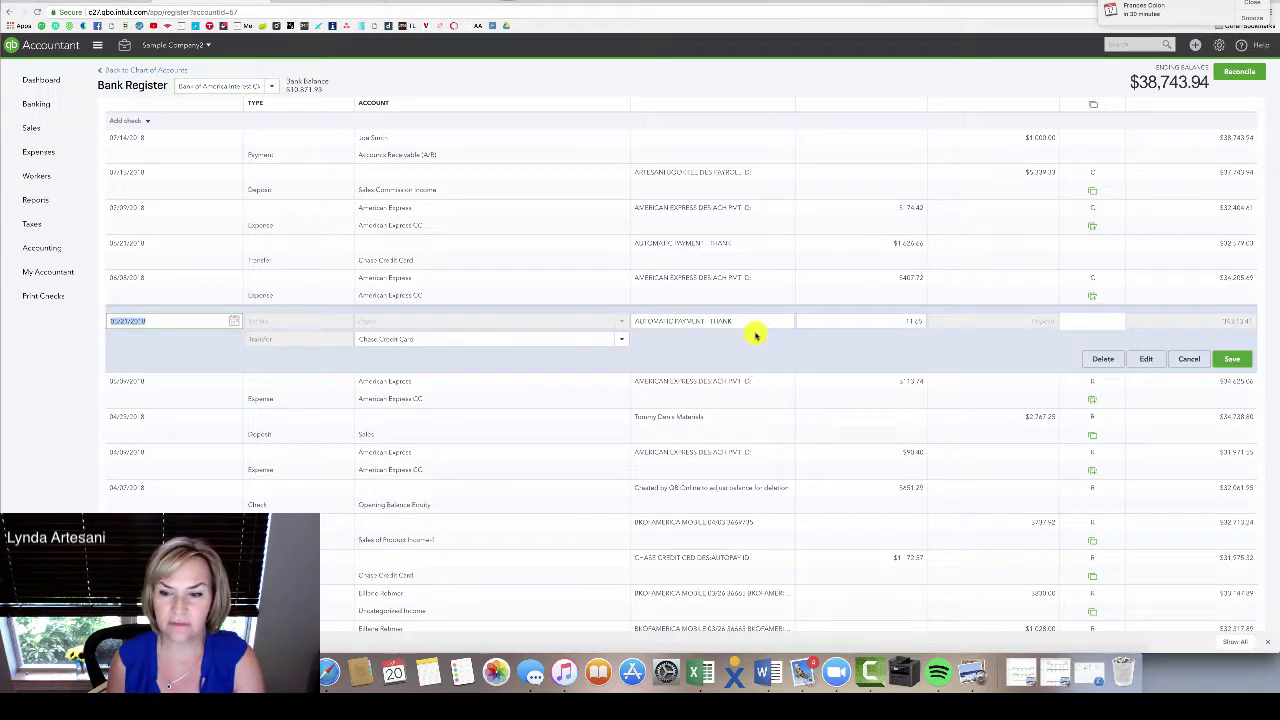
{"action": "left_click", "coordinate": [1101, 360]}
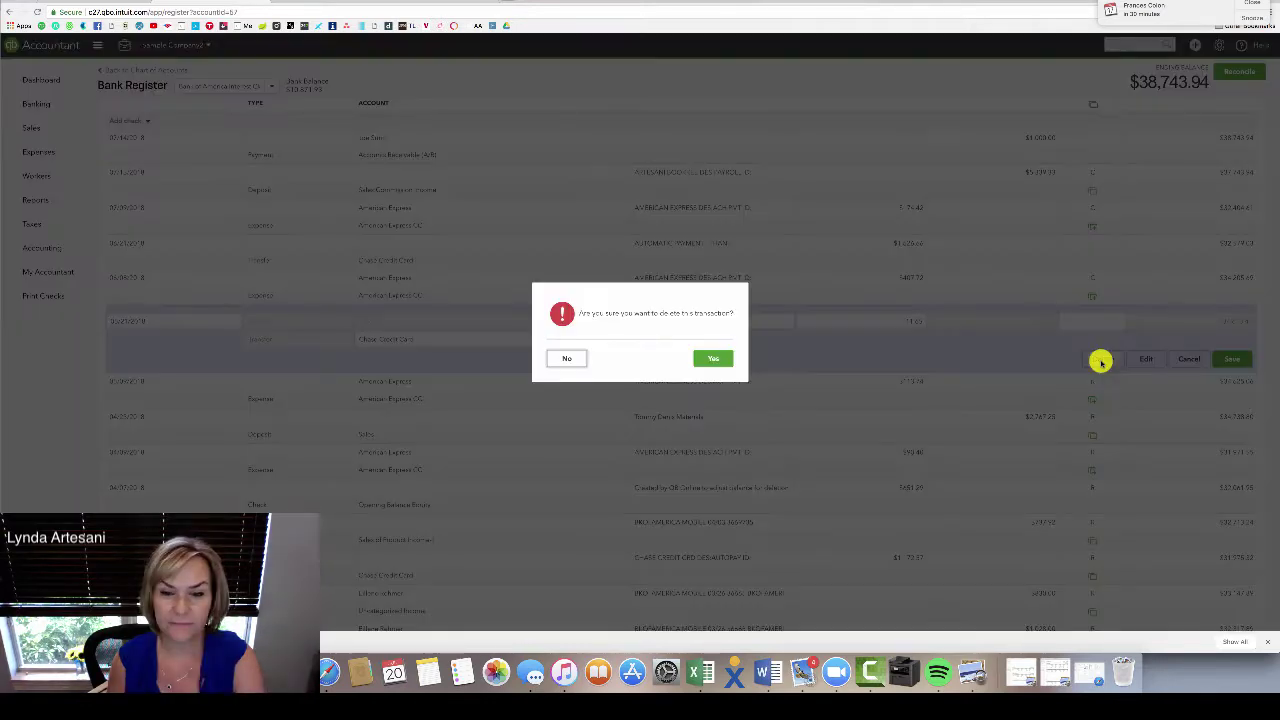
{"action": "left_click", "coordinate": [711, 358]}
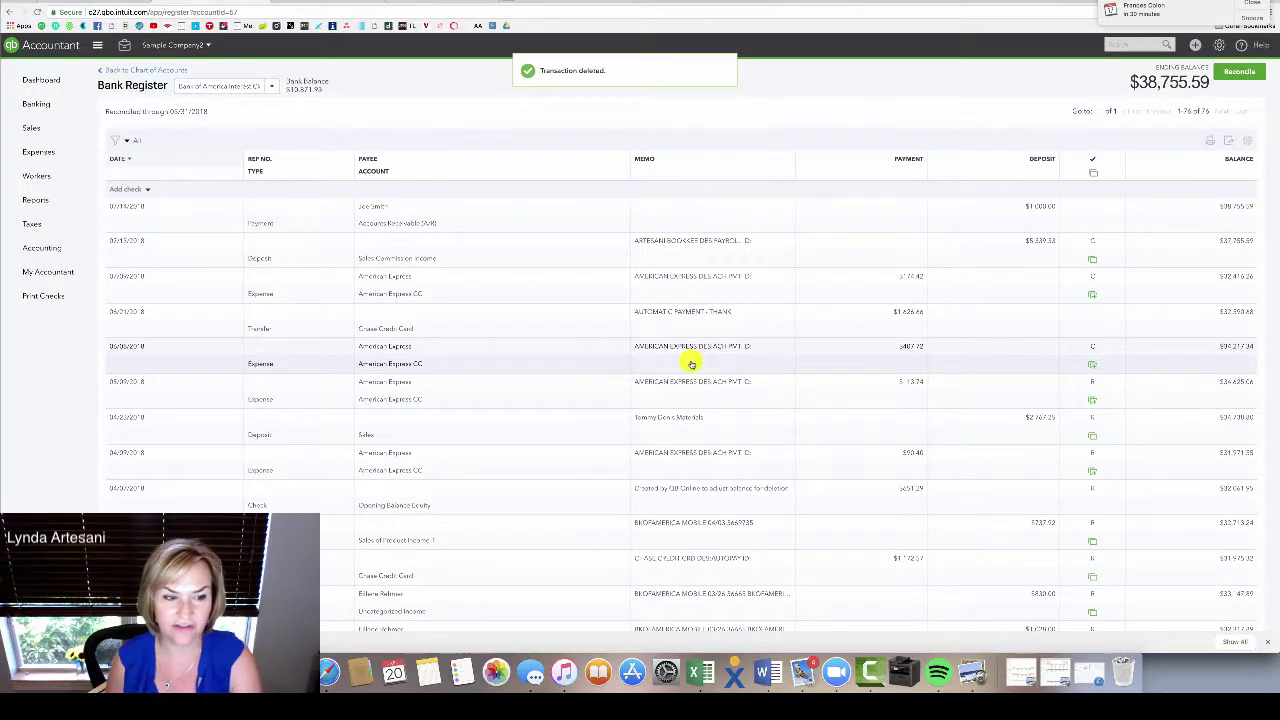
Delete check 751 for $600.00, posted to Uncategorized Expense, from the register.
{"action": "scroll", "coordinate": [694, 411], "scroll_direction": "down", "scroll_amount": 2}
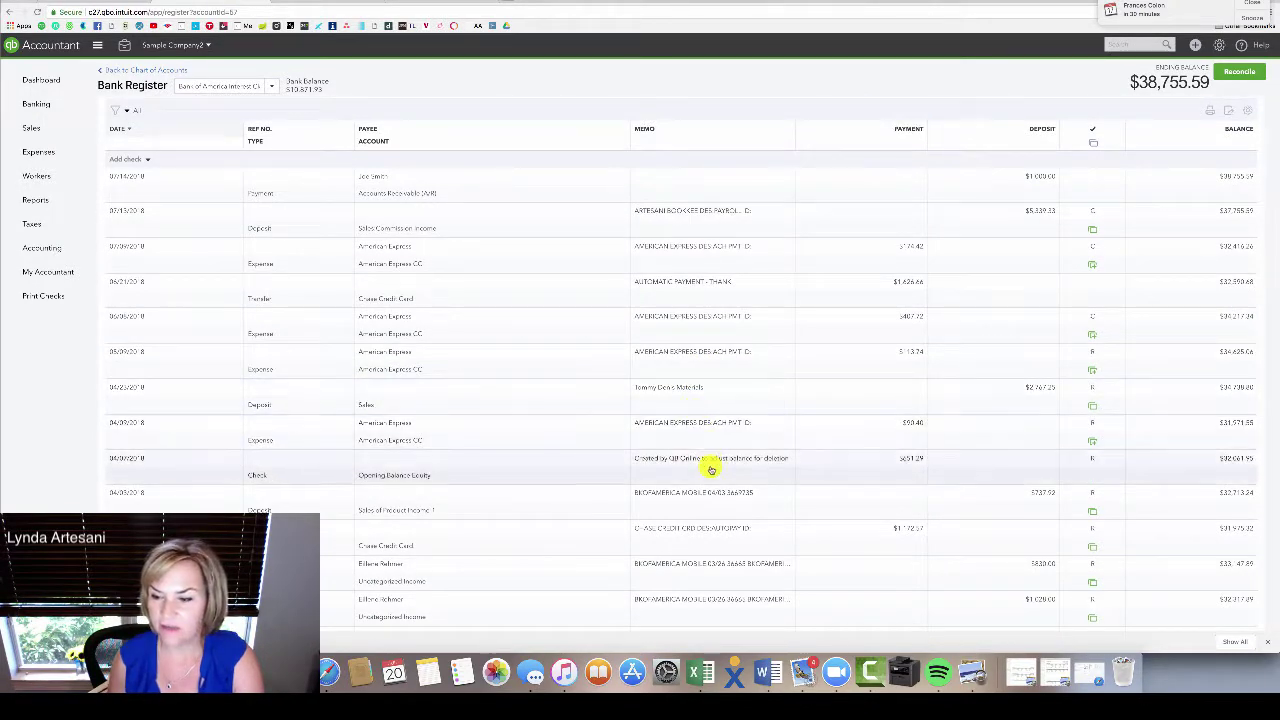
{"action": "scroll", "coordinate": [709, 467], "scroll_direction": "down", "scroll_amount": 8}
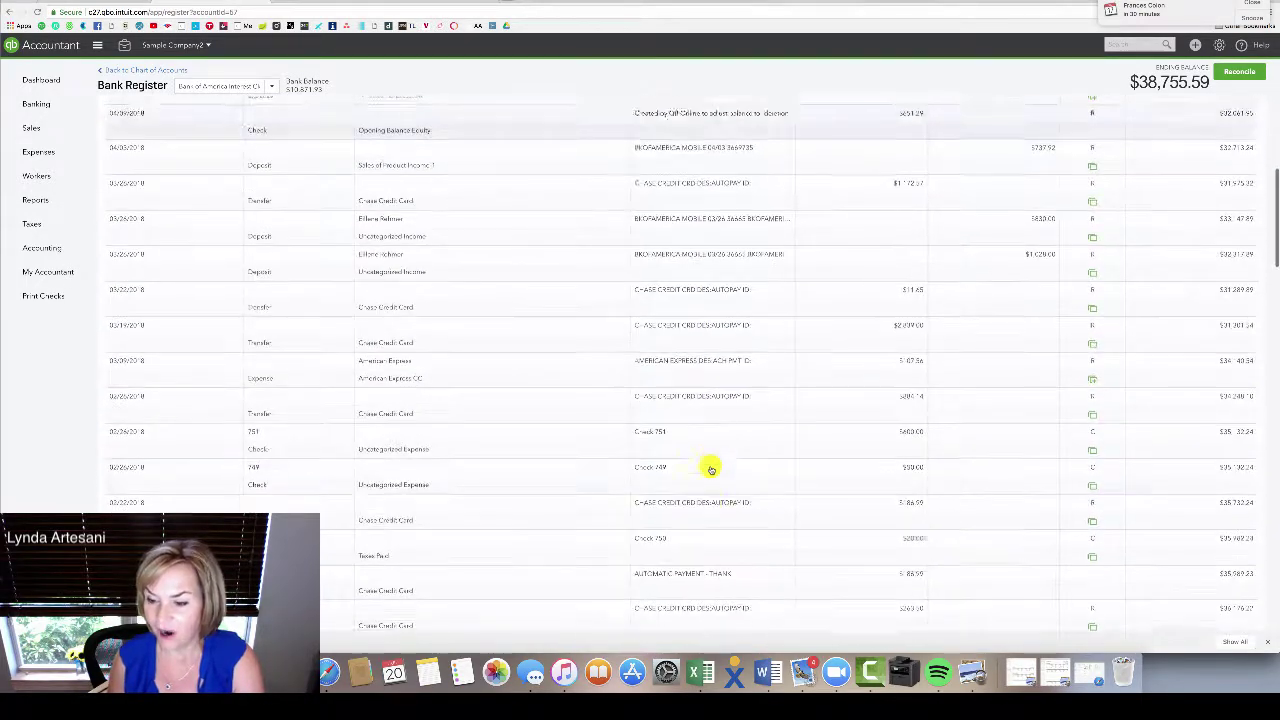
{"action": "left_click", "coordinate": [664, 432]}
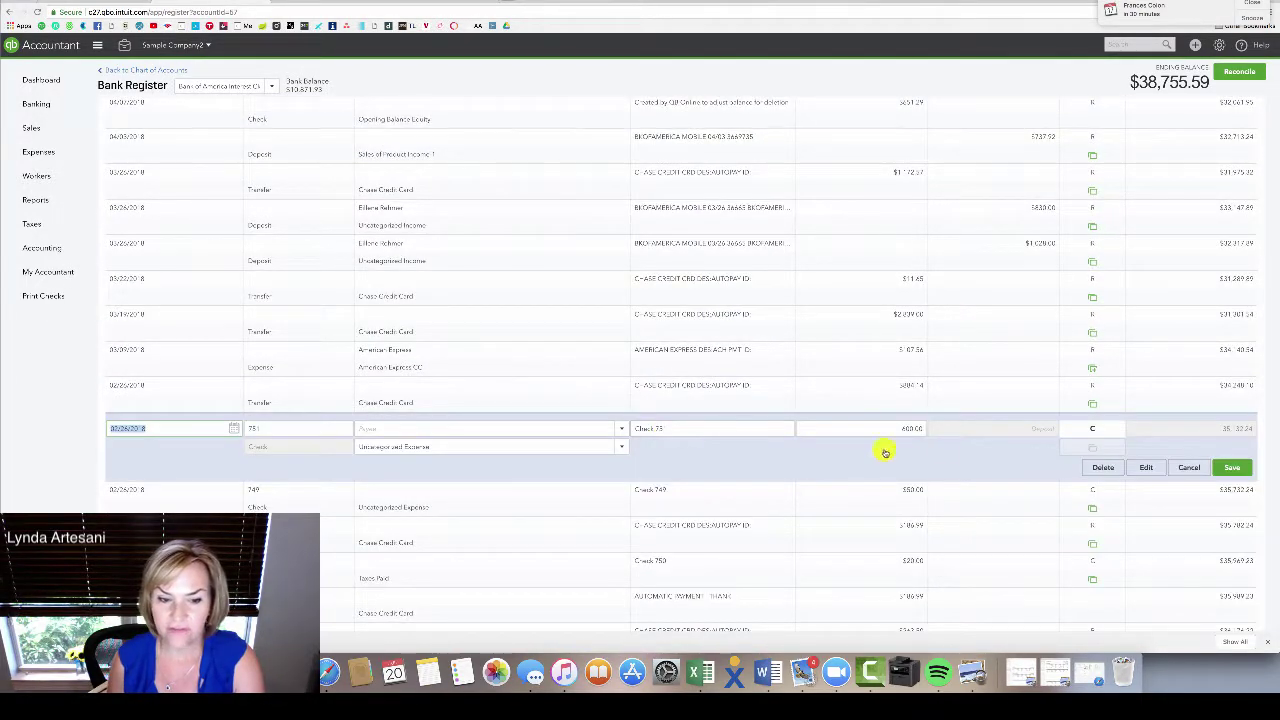
{"action": "left_click", "coordinate": [1100, 467]}
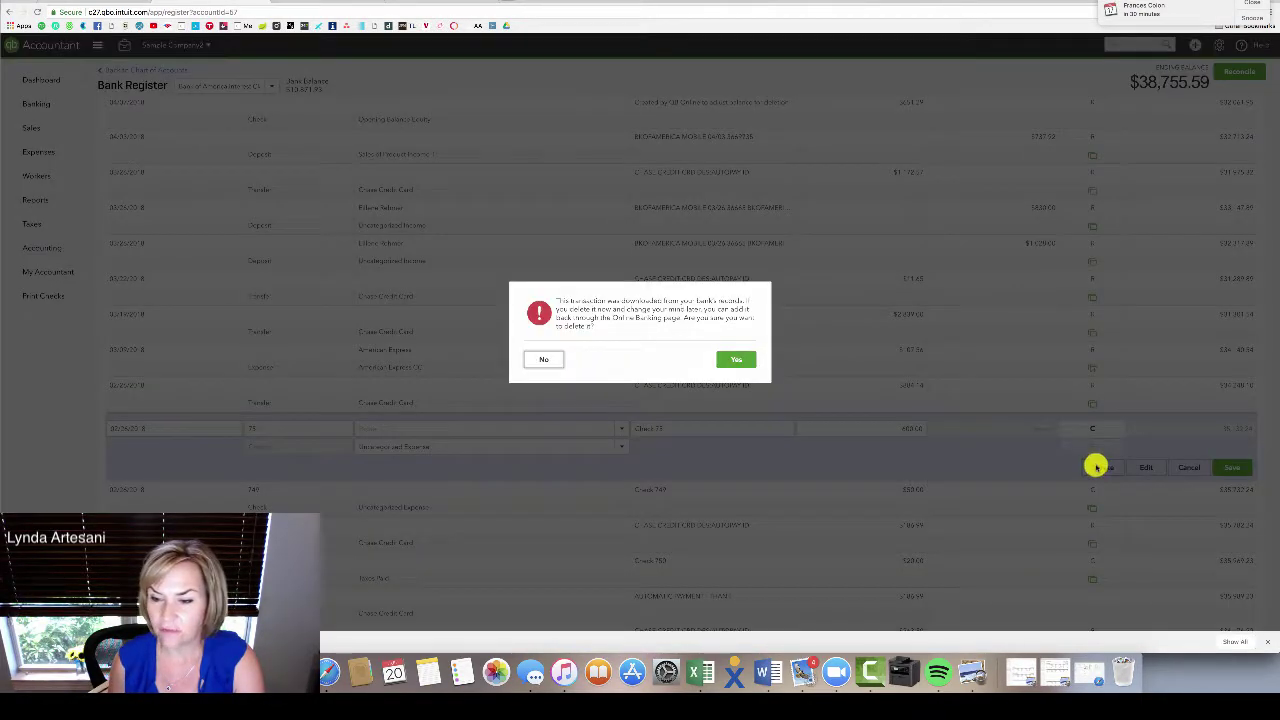
{"action": "left_click", "coordinate": [736, 362]}
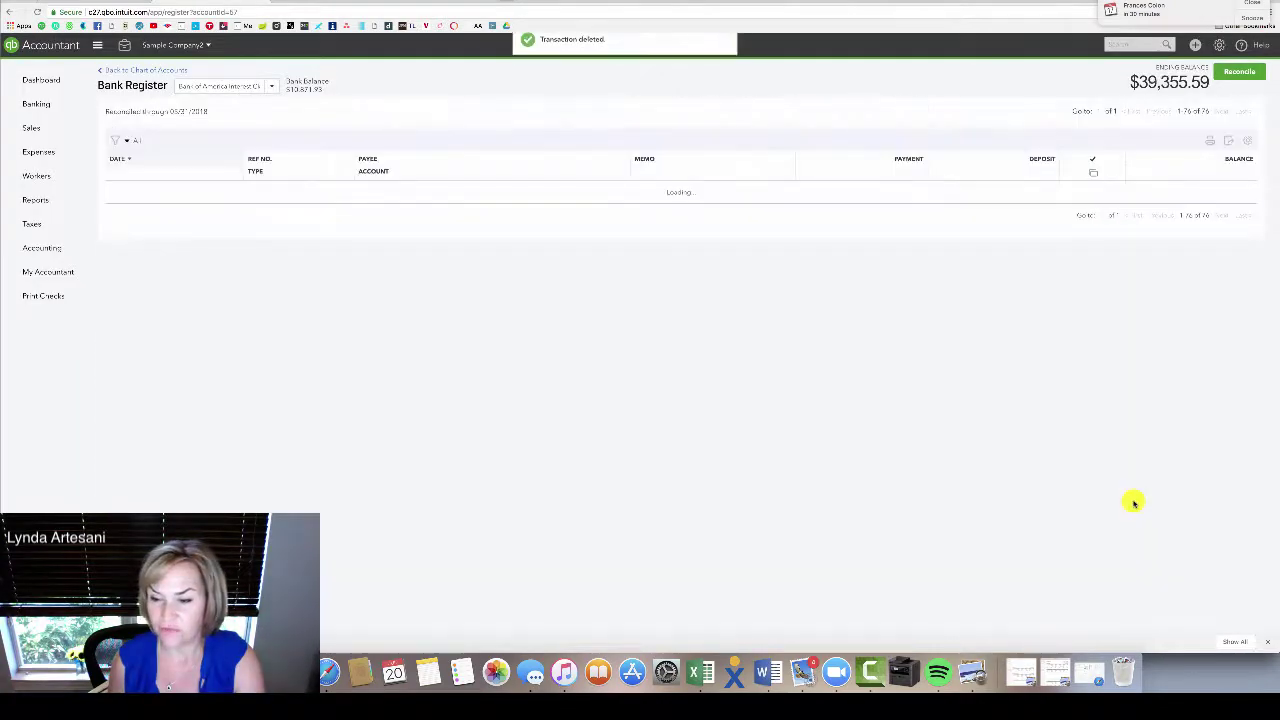
Delete check 750 for $20.00, posted to Taxes Paid, from the register.
{"action": "scroll", "coordinate": [1100, 517], "scroll_direction": "down", "scroll_amount": 10}
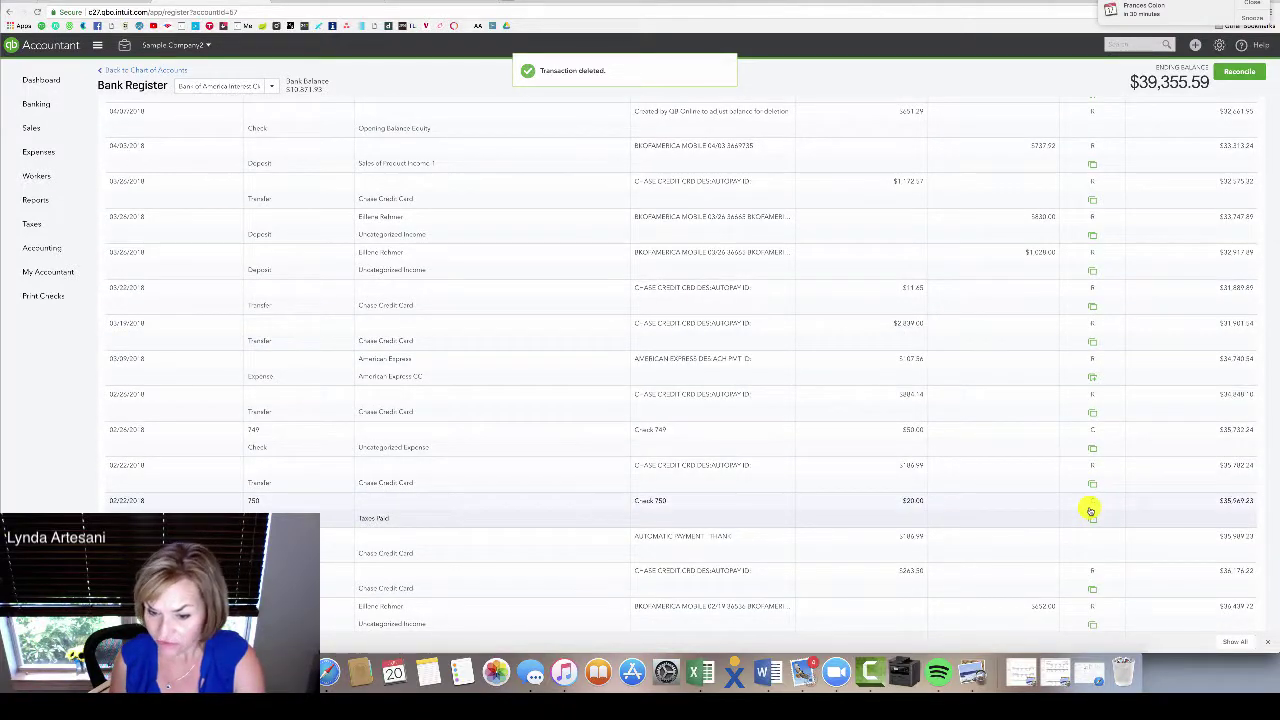
{"action": "left_click", "coordinate": [1090, 510]}
{"action": "left_click", "coordinate": [1102, 547]}
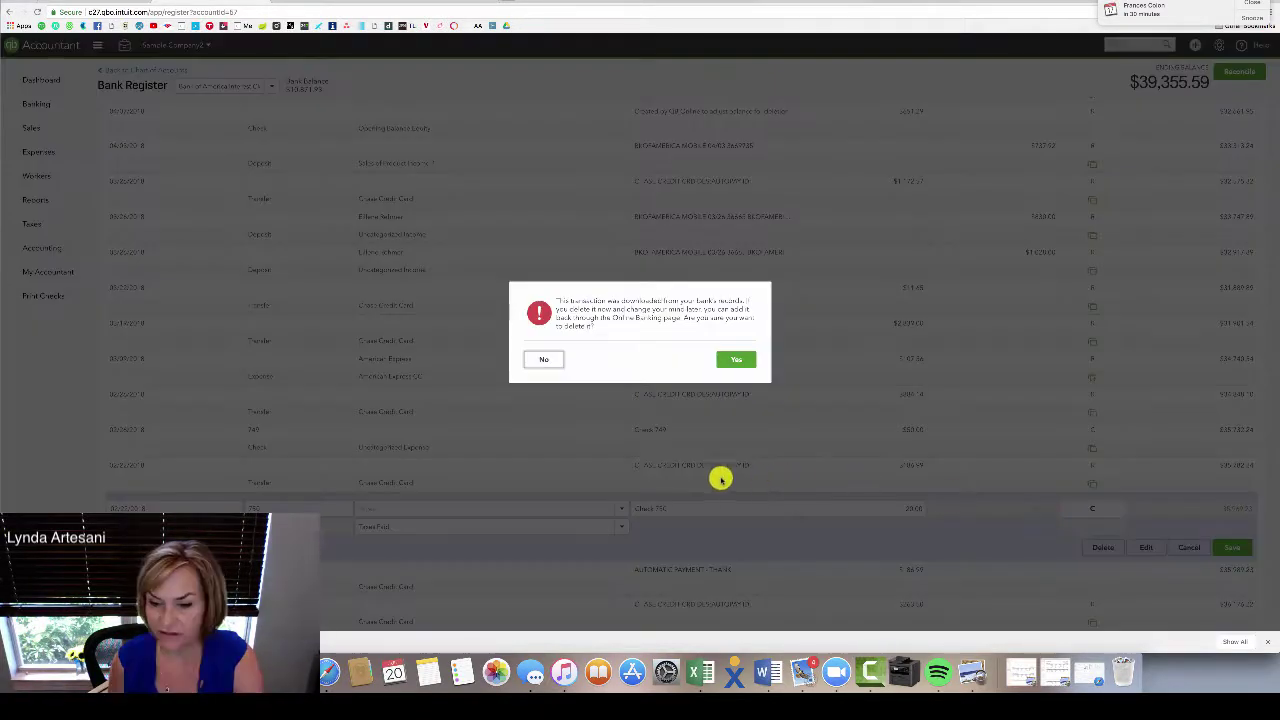
{"action": "left_click", "coordinate": [738, 361]}
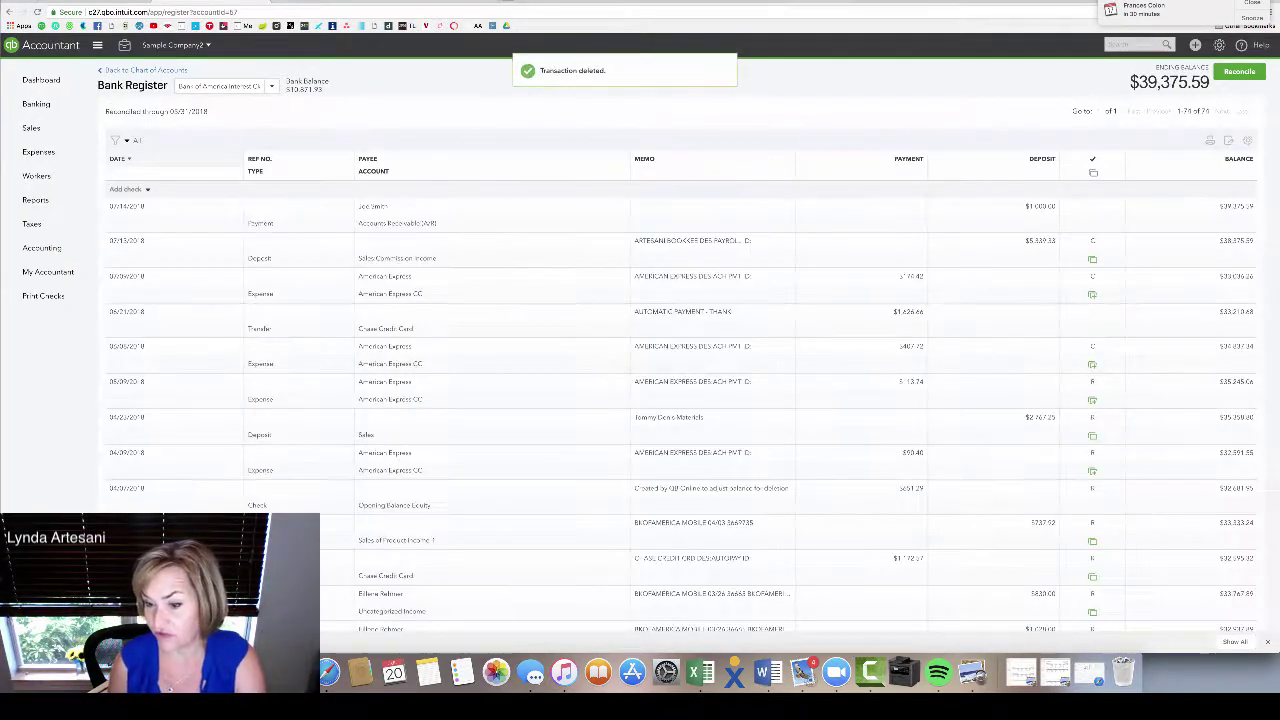
Open the 02/21/2018 "Automatic Payment - Thank" transfer of $186.99 to Chase Credit Card in its full form and delete it there.
{"action": "scroll", "coordinate": [931, 441], "scroll_direction": "down", "scroll_amount": 6}
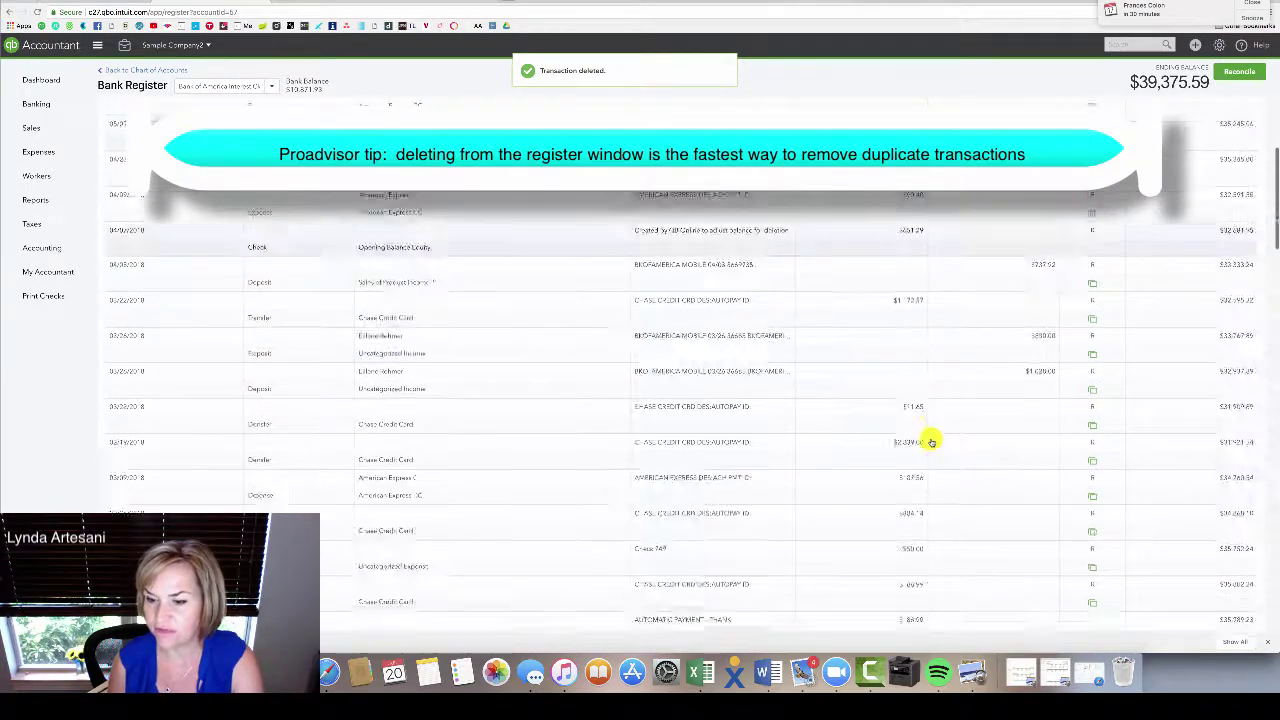
{"action": "left_click", "coordinate": [652, 425]}
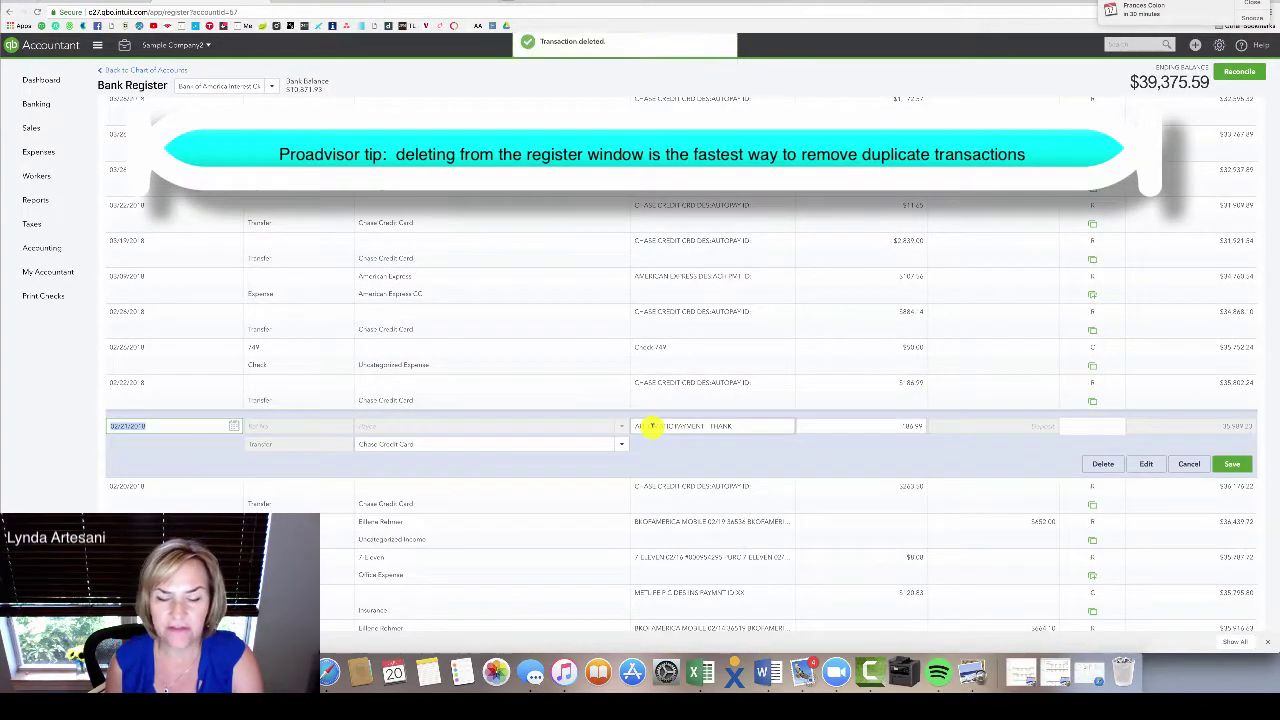
{"action": "left_click", "coordinate": [1146, 463]}
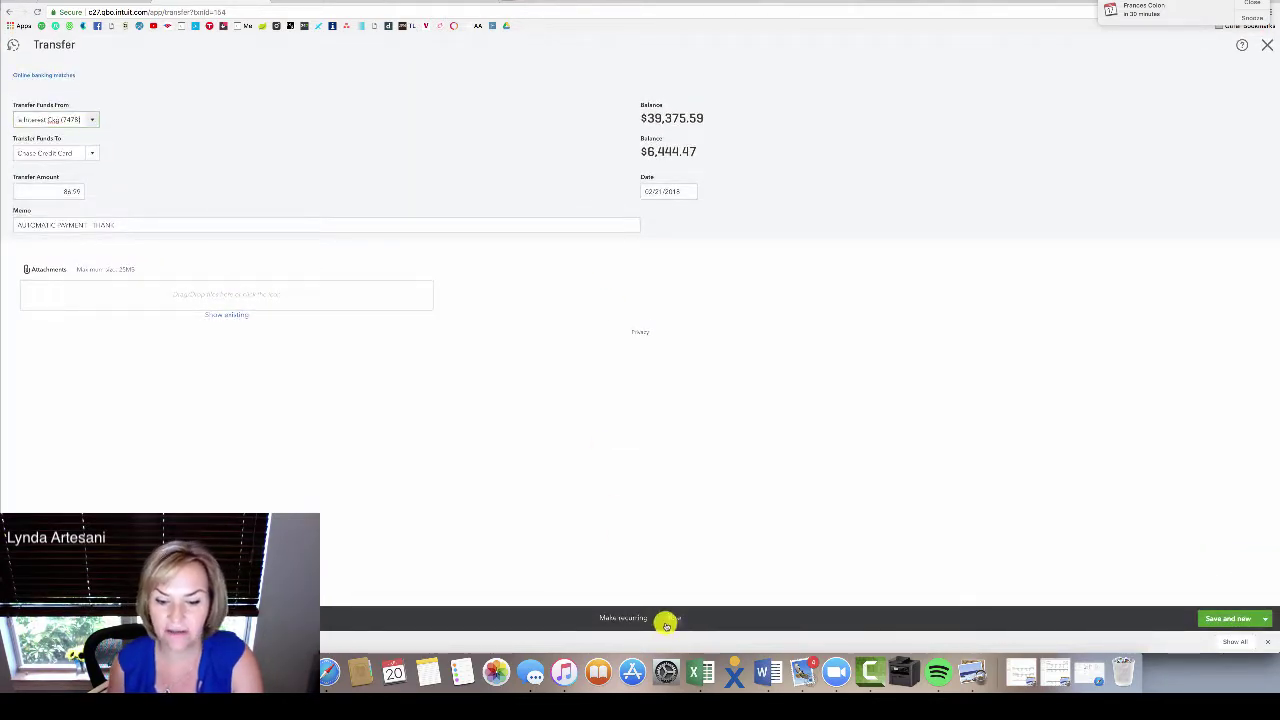
{"action": "left_click", "coordinate": [668, 619]}
{"action": "left_click", "coordinate": [658, 550]}
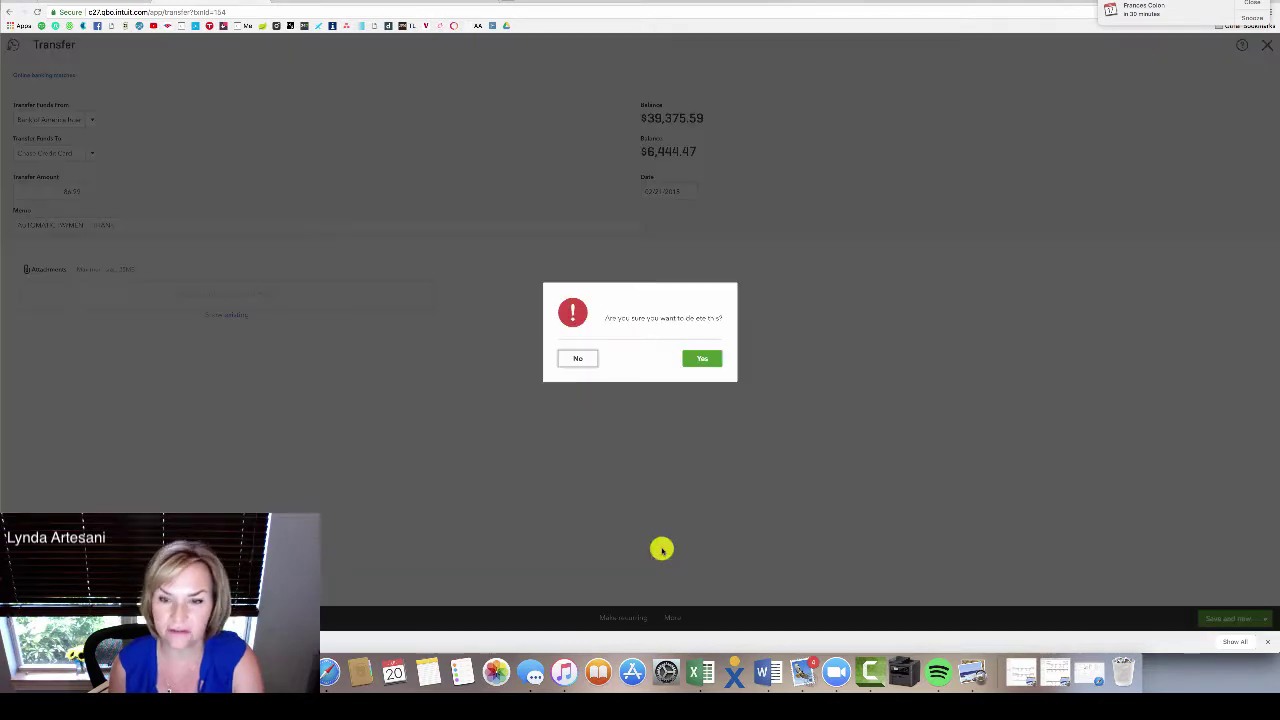
{"action": "left_click", "coordinate": [700, 358]}
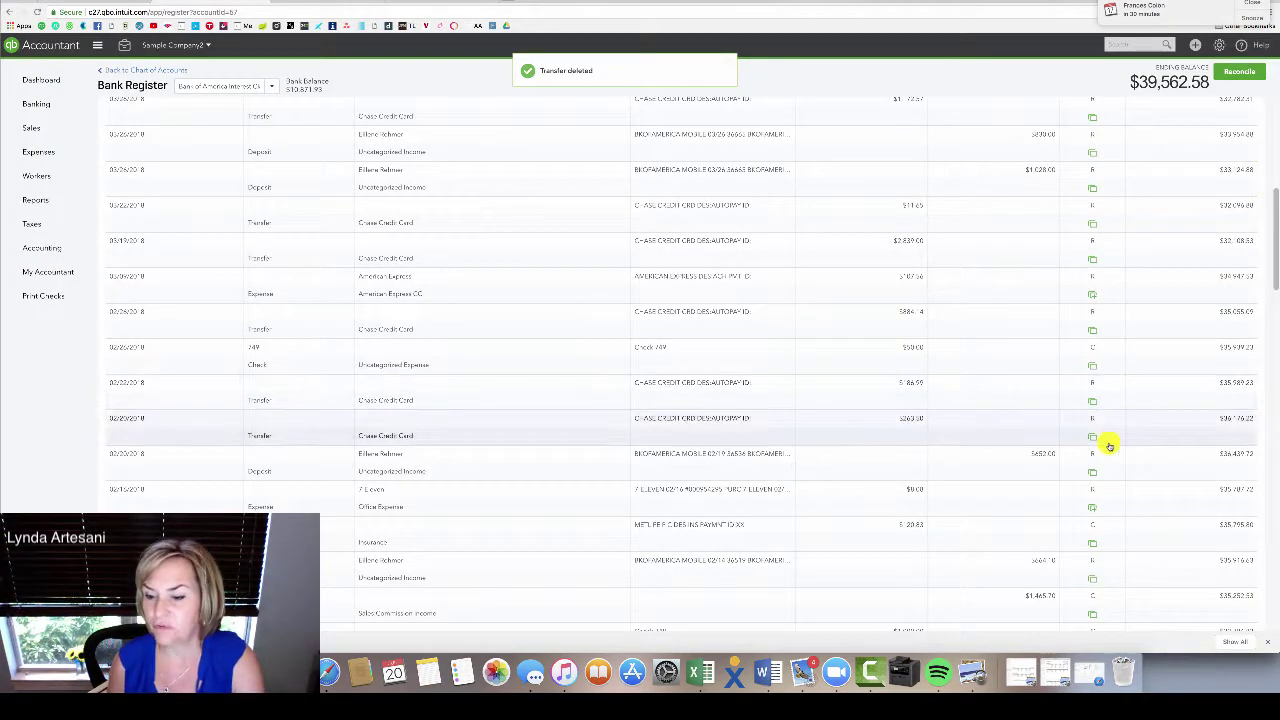
Delete the $120.83 MetLife insurance expense from the register.
{"action": "left_click", "coordinate": [1054, 527]}
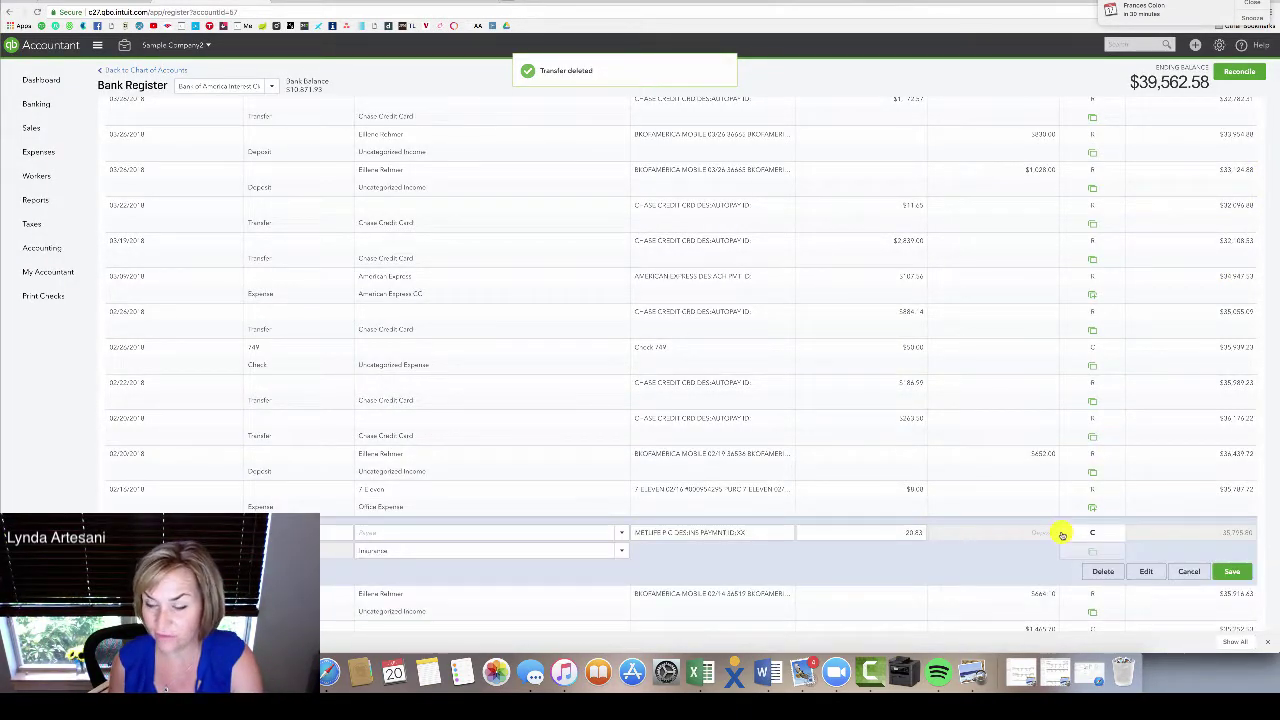
{"action": "left_click", "coordinate": [1105, 573]}
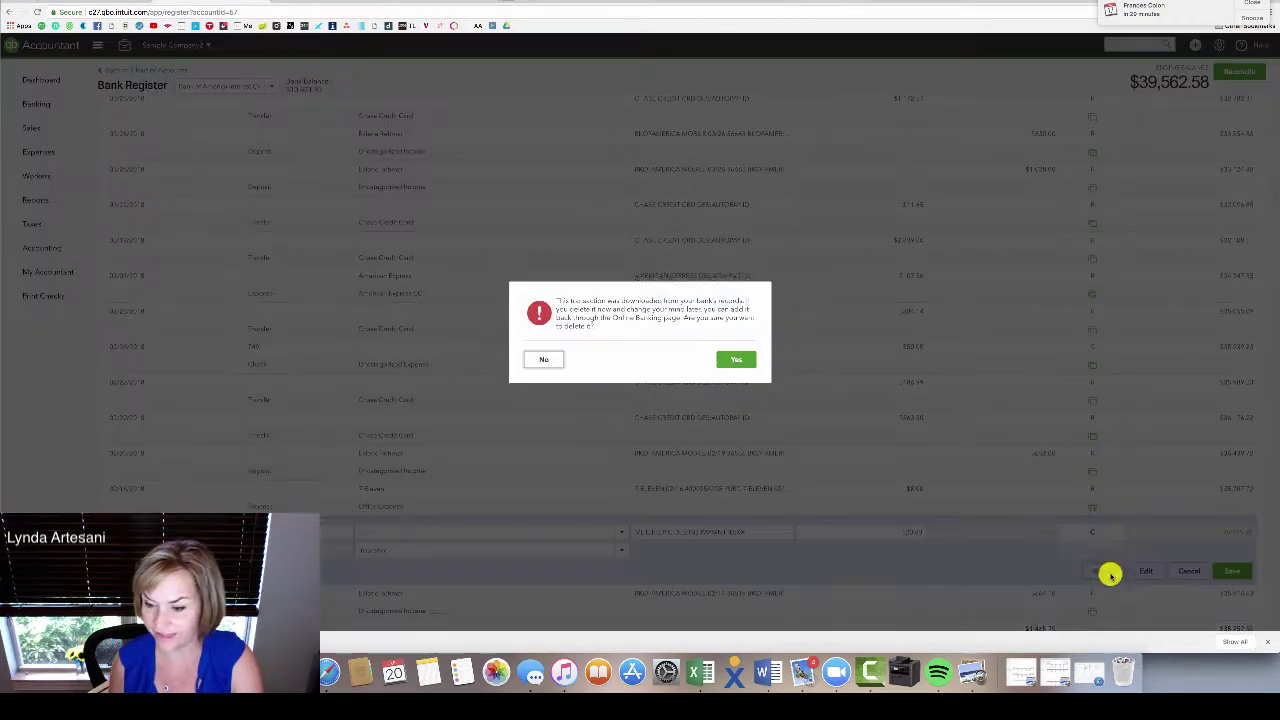
{"action": "left_click", "coordinate": [737, 358]}
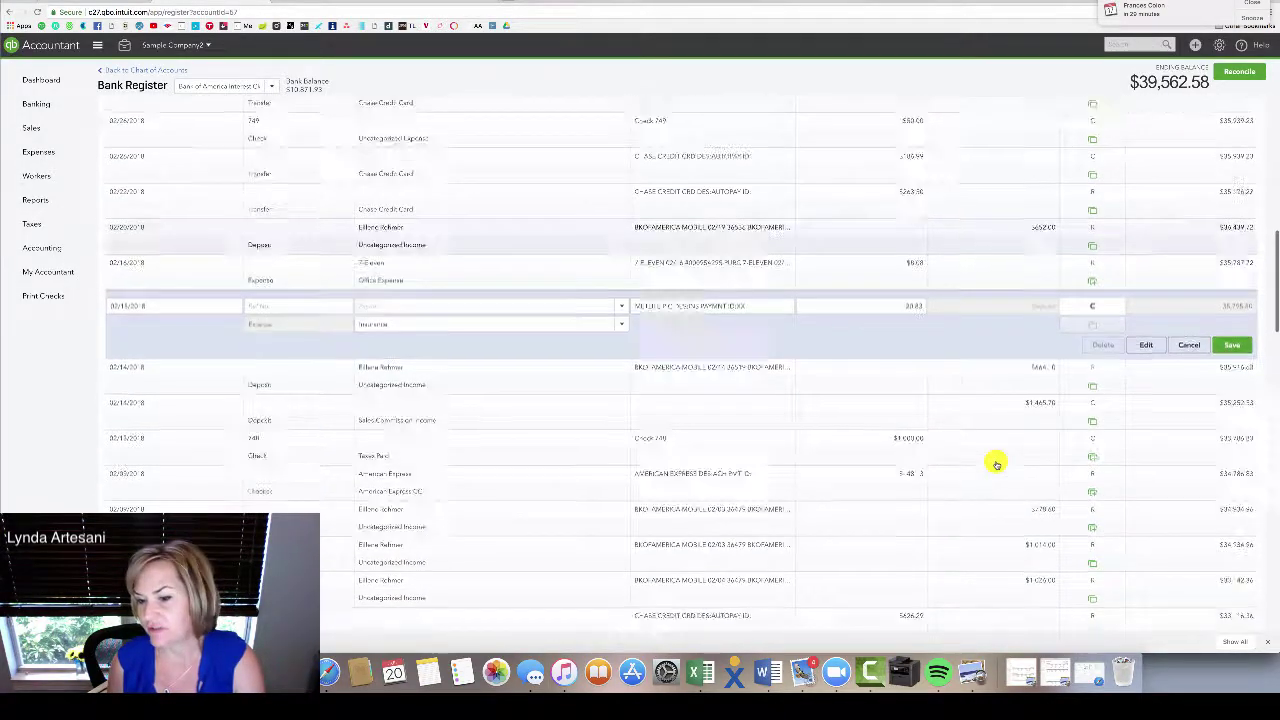
Delete check 749 for $50.00, posted to Uncategorized Expense, from the register.
{"action": "scroll", "coordinate": [996, 463], "scroll_direction": "down", "scroll_amount": 8}
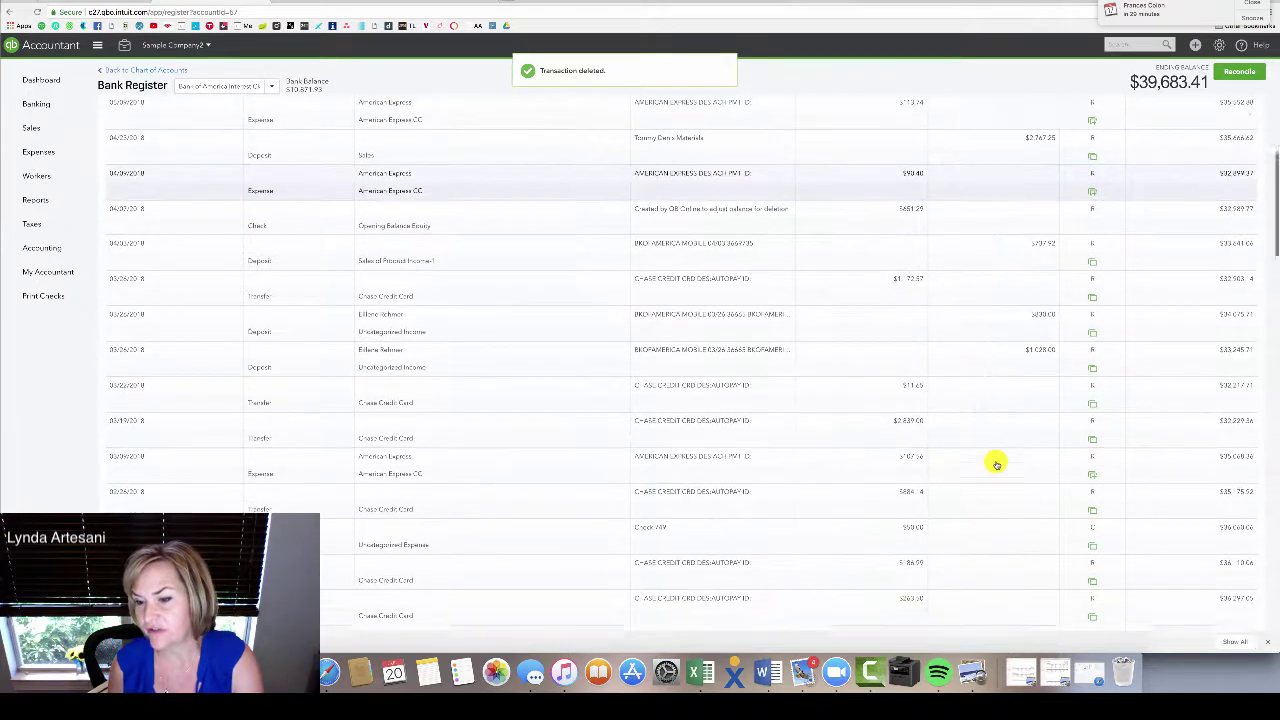
{"action": "left_click", "coordinate": [949, 326]}
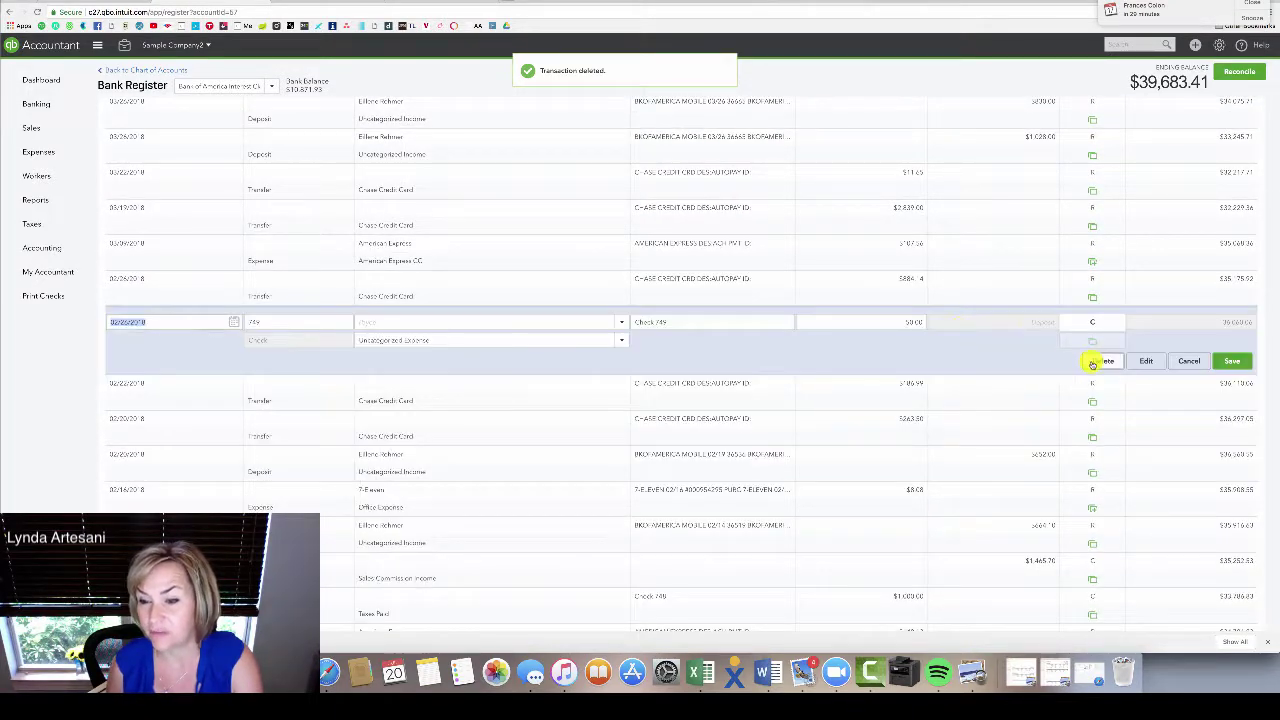
{"action": "left_click", "coordinate": [1100, 360]}
{"action": "left_click", "coordinate": [730, 358]}
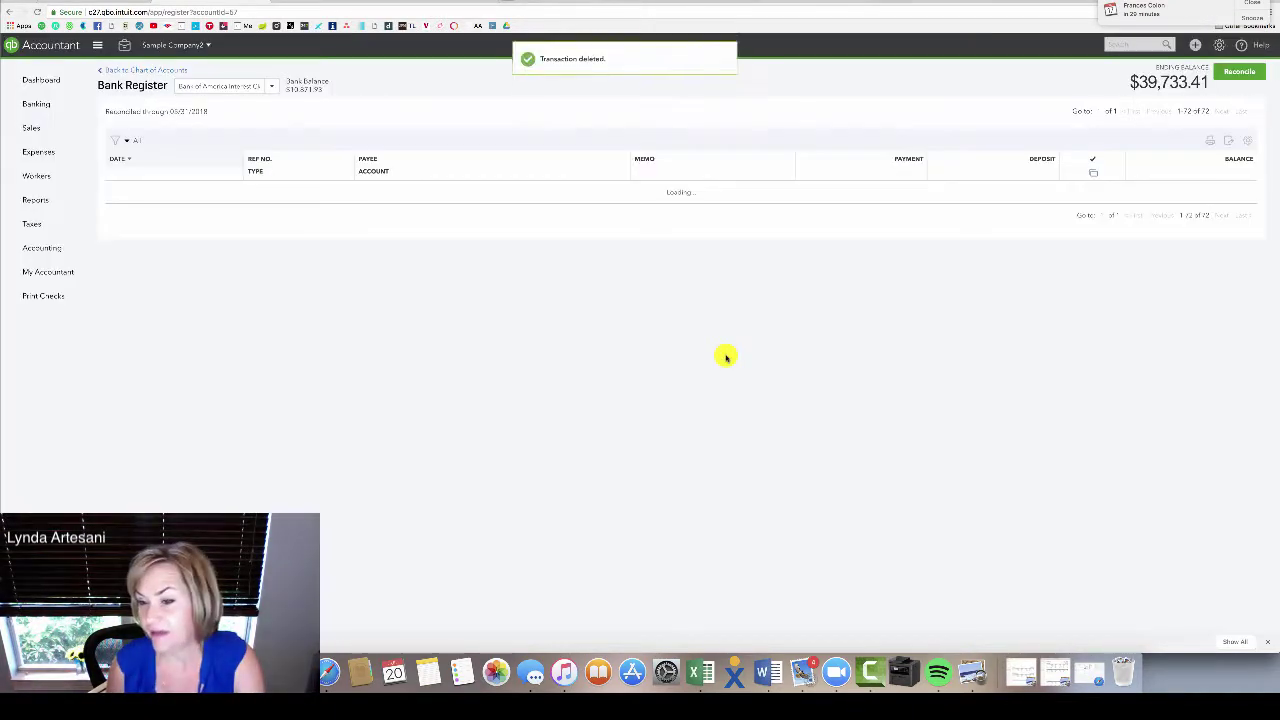